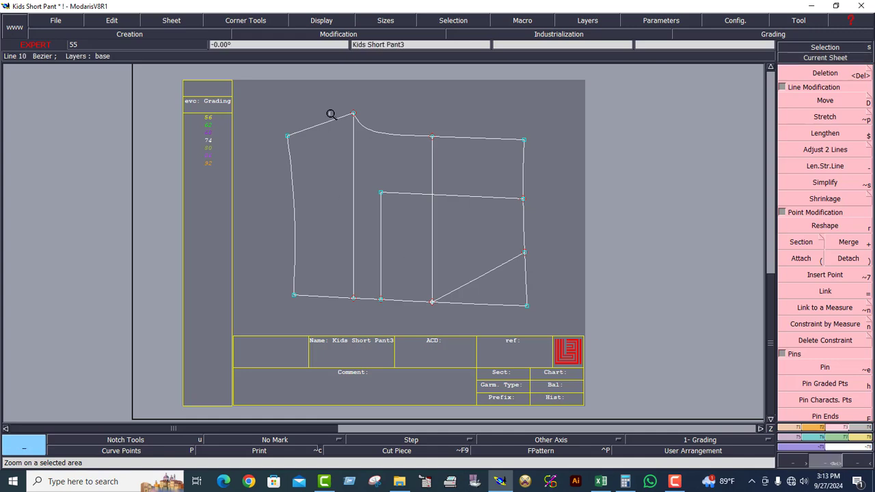
# Draw a straight line with the Bezier tool joining the two end points of the curved hem edge
pyautogui.moveTo(226, 93); pyautogui.dragTo(441, 340)
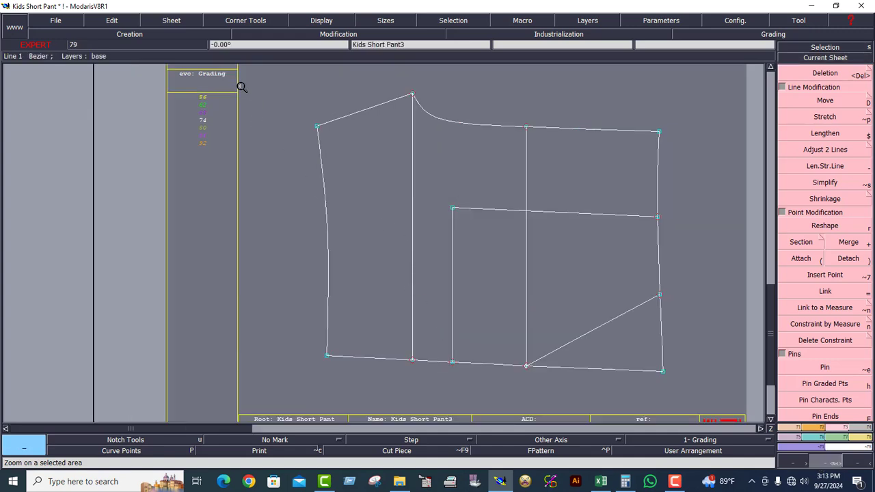
pyautogui.moveTo(242, 86); pyautogui.dragTo(479, 383)
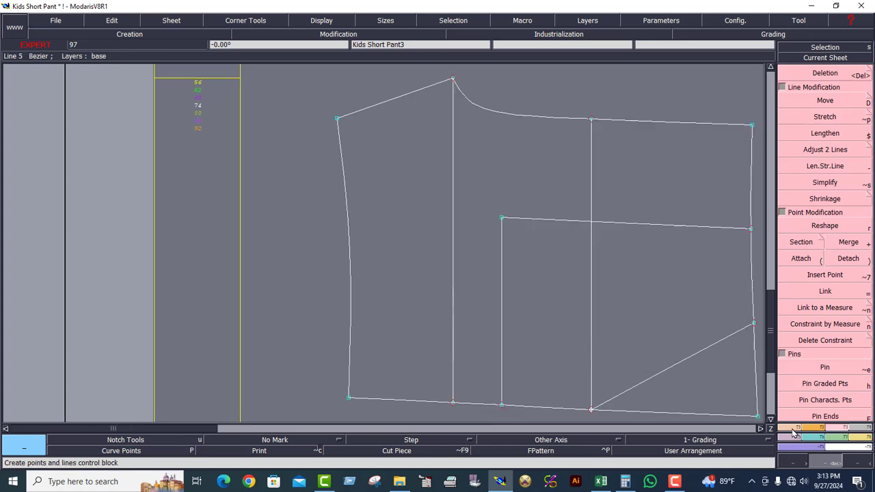
pyautogui.click(793, 429)
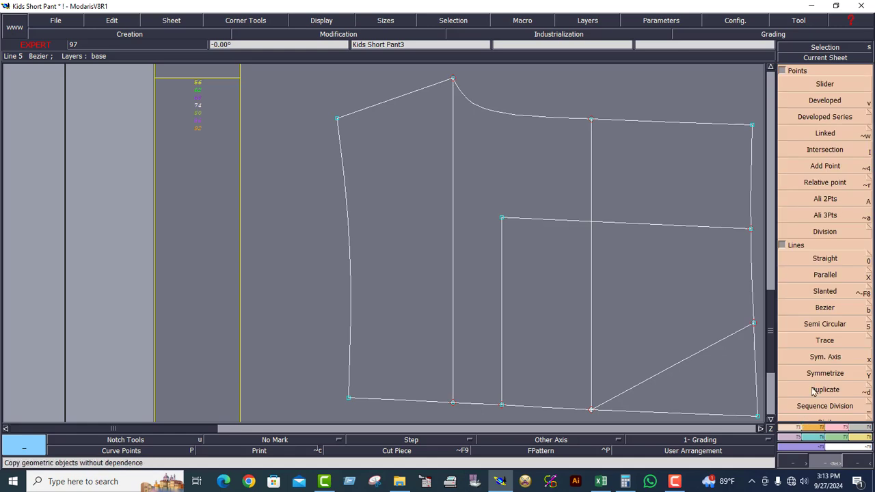
pyautogui.click(825, 308)
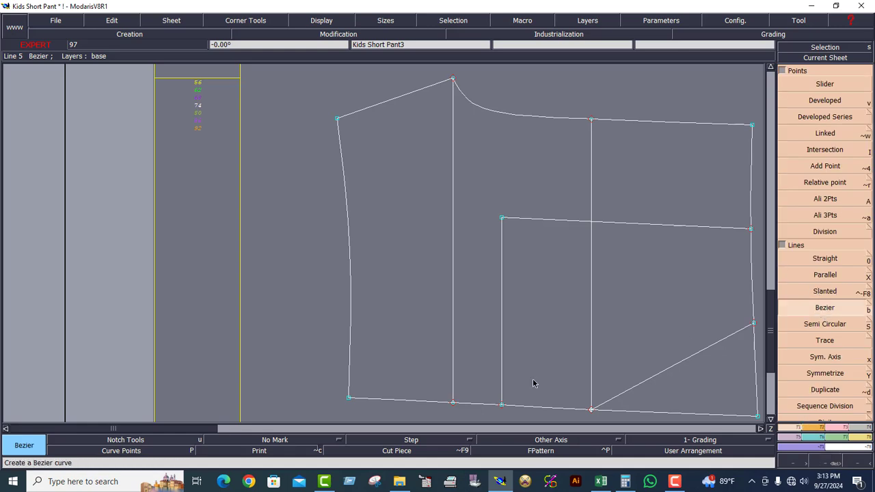
pyautogui.click(349, 398)
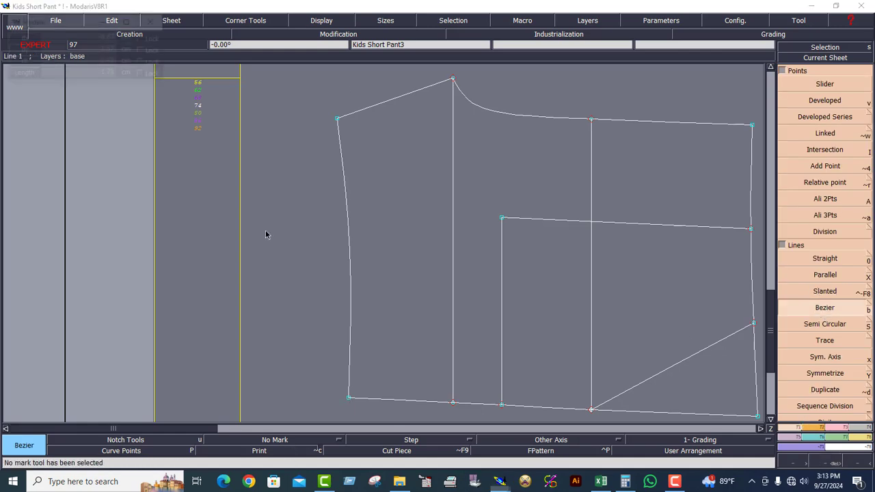
pyautogui.click(336, 120)
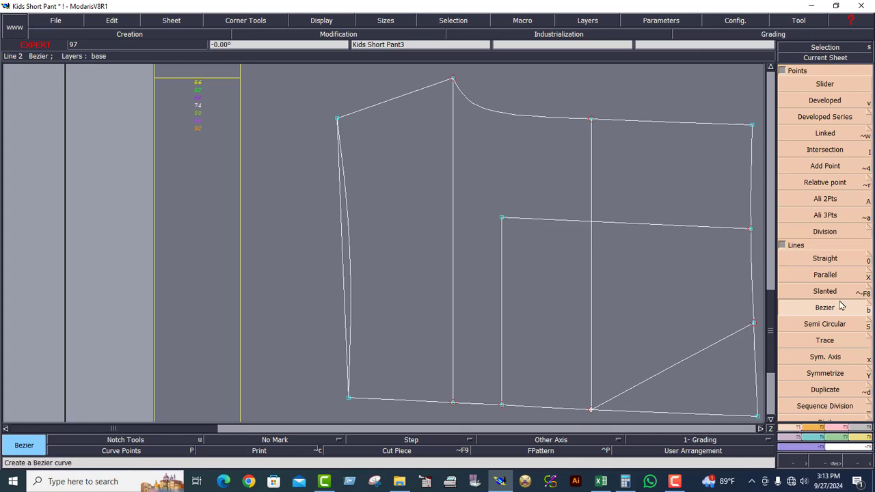
# Create a parallel of the straight hem line 2.00 cm inside the piece
pyautogui.click(828, 276)
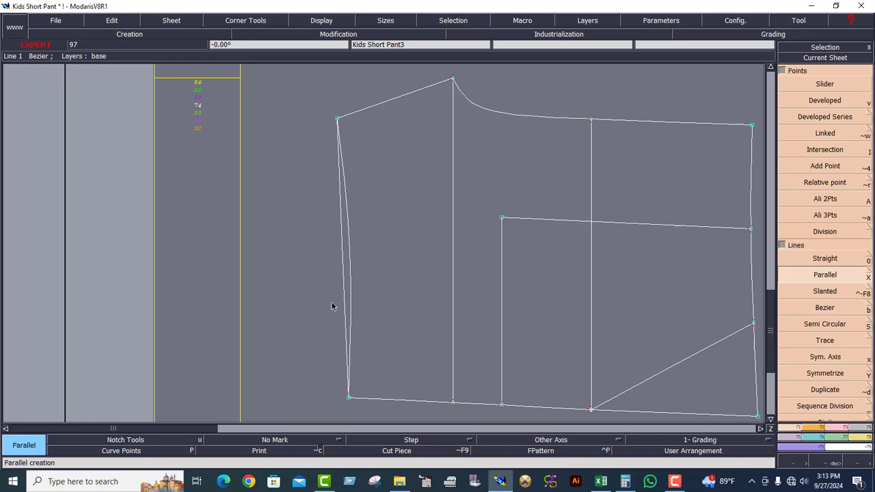
pyautogui.click(344, 245)
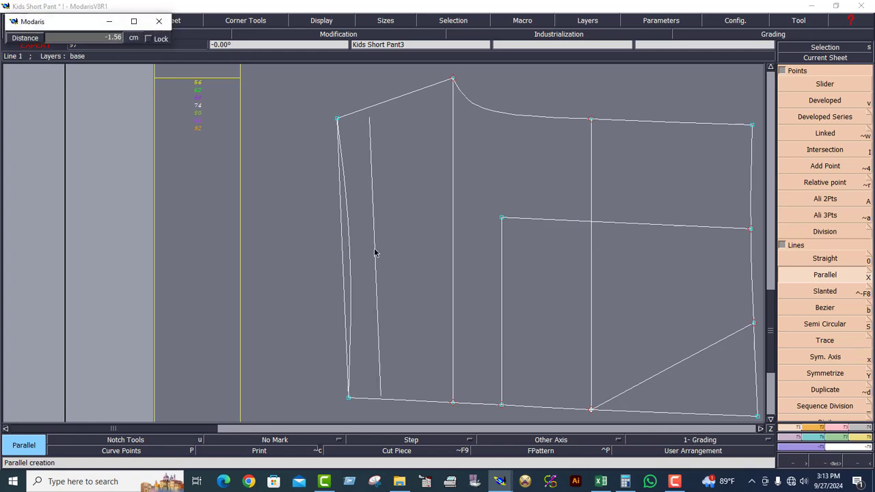
pyautogui.write('2.00')
pyautogui.press('Return')
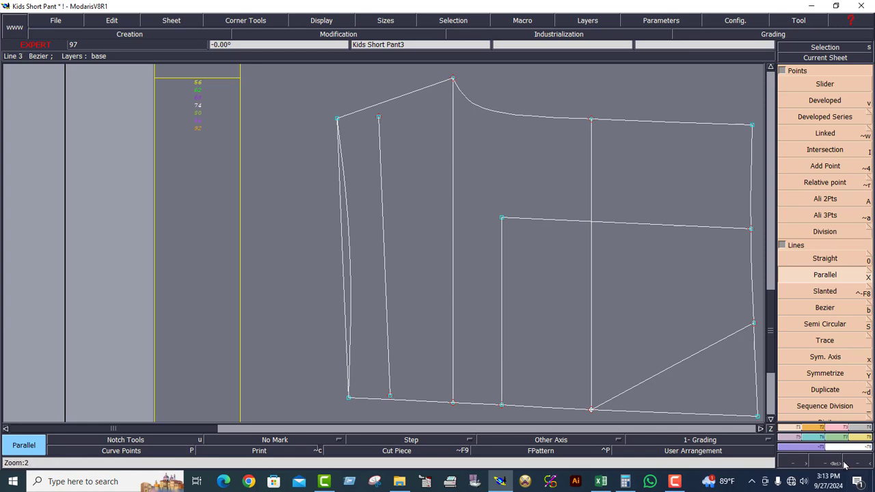
# Adjust the upper end of the parallel line to meet the slanted upper edge with Adjust 2 Lines
pyautogui.click(841, 429)
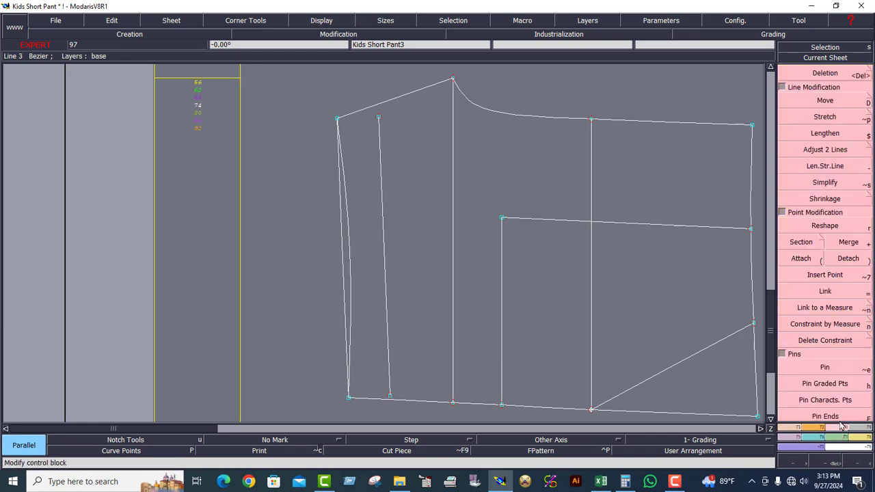
pyautogui.click(825, 151)
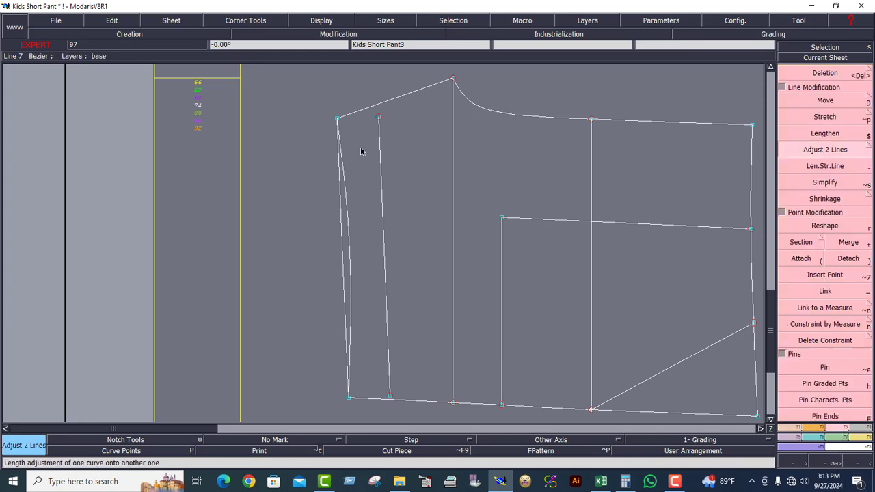
pyautogui.click(394, 102)
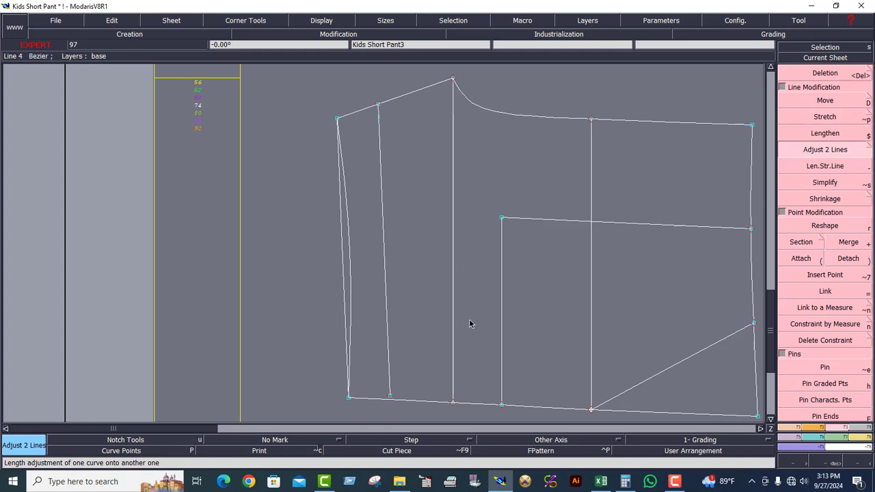
# Adjust the lower end of the parallel line to meet the piece's lower edge with Adjust 2 Lines
pyautogui.click(830, 462)
pyautogui.moveTo(261, 315); pyautogui.dragTo(461, 405)
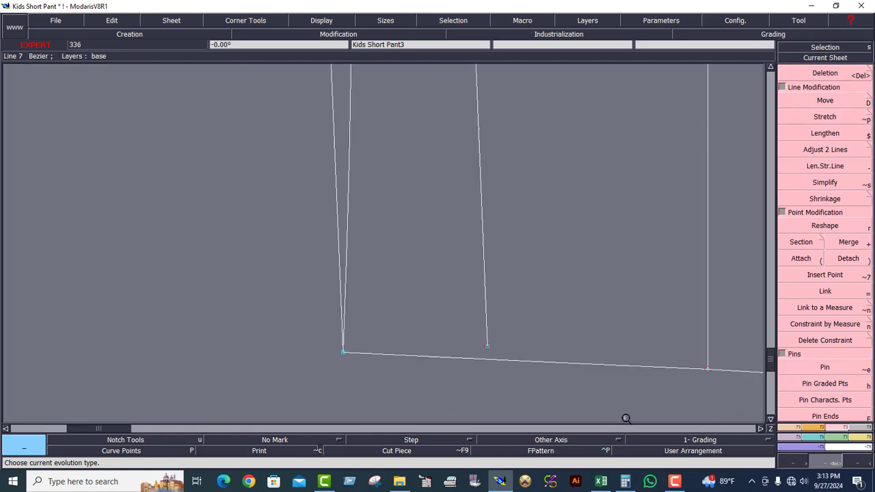
pyautogui.click(829, 59)
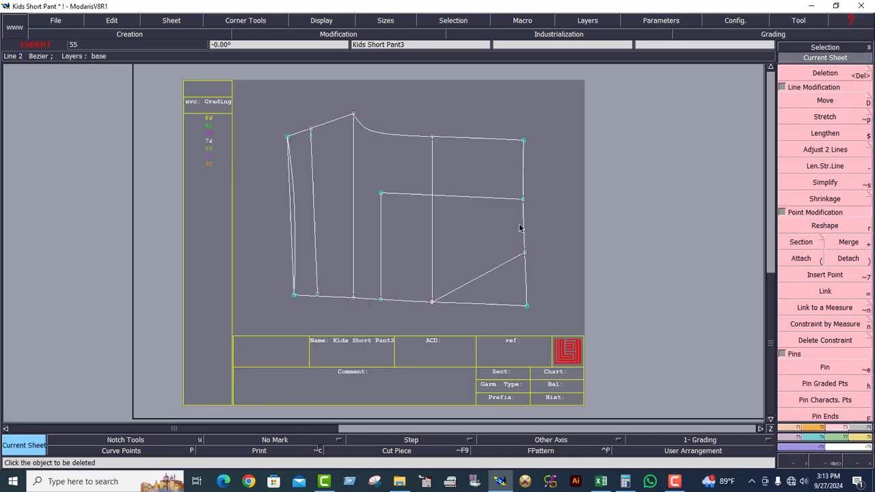
pyautogui.click(830, 461)
pyautogui.moveTo(239, 263); pyautogui.dragTo(401, 313)
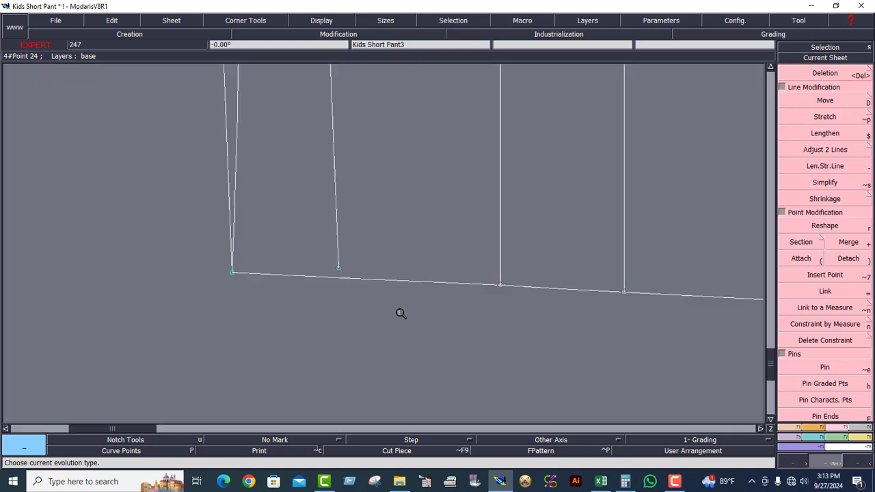
pyautogui.moveTo(112, 160); pyautogui.dragTo(520, 330)
pyautogui.click(794, 156)
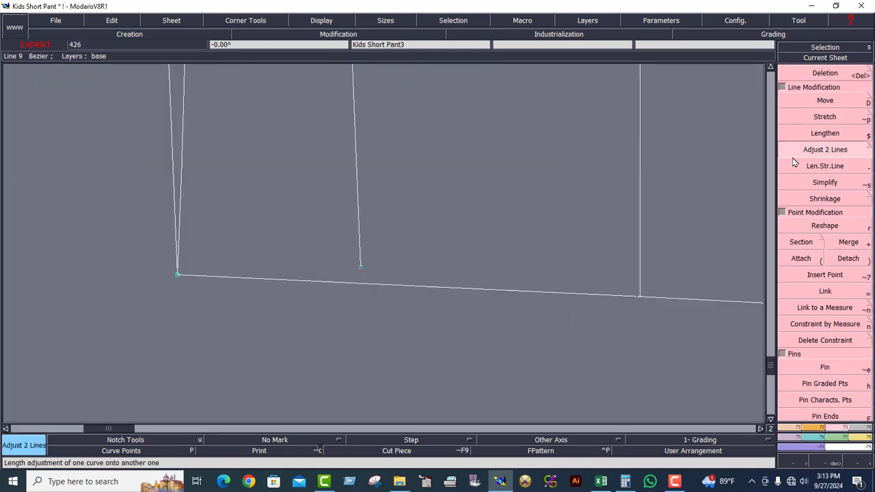
pyautogui.click(358, 244)
pyautogui.click(384, 287)
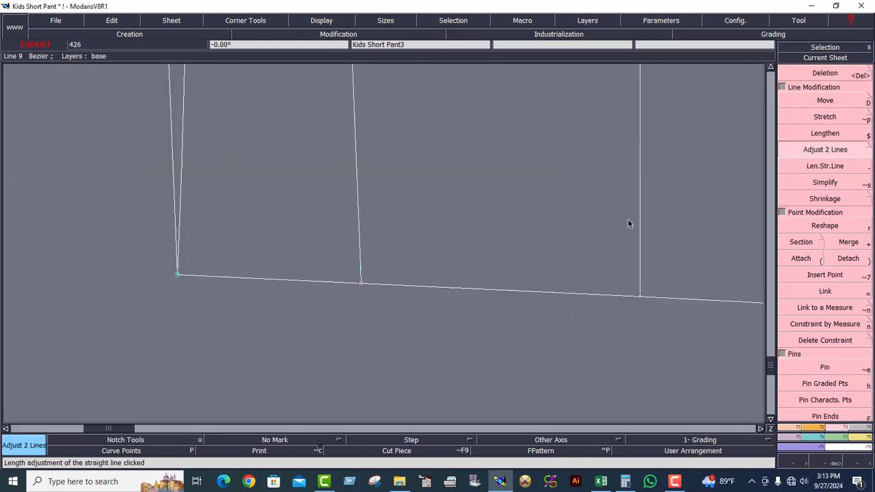
# Delete the leftover original end points near the lower and upper ends of the extended parallel line
pyautogui.click(826, 73)
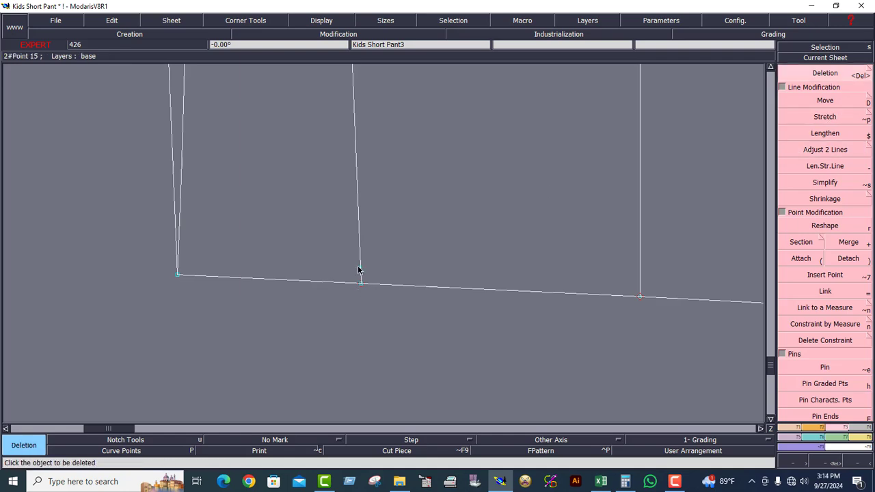
pyautogui.click(359, 268)
pyautogui.click(797, 49)
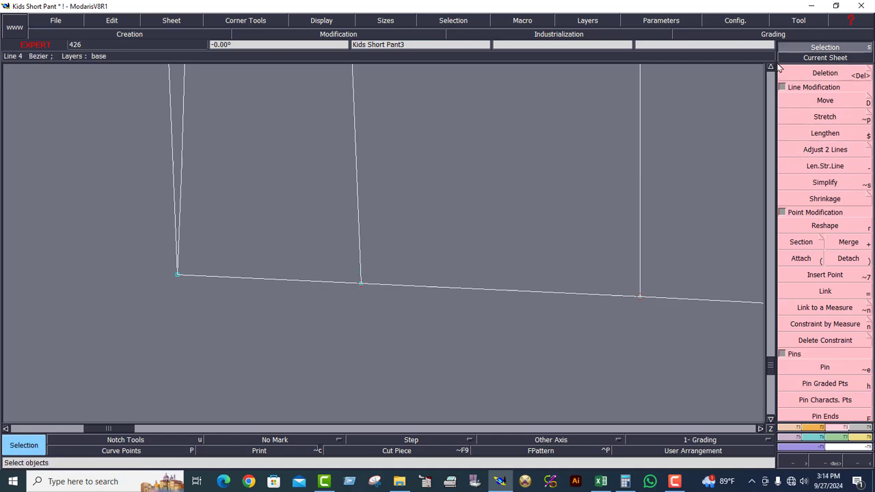
pyautogui.click(825, 57)
pyautogui.click(463, 199)
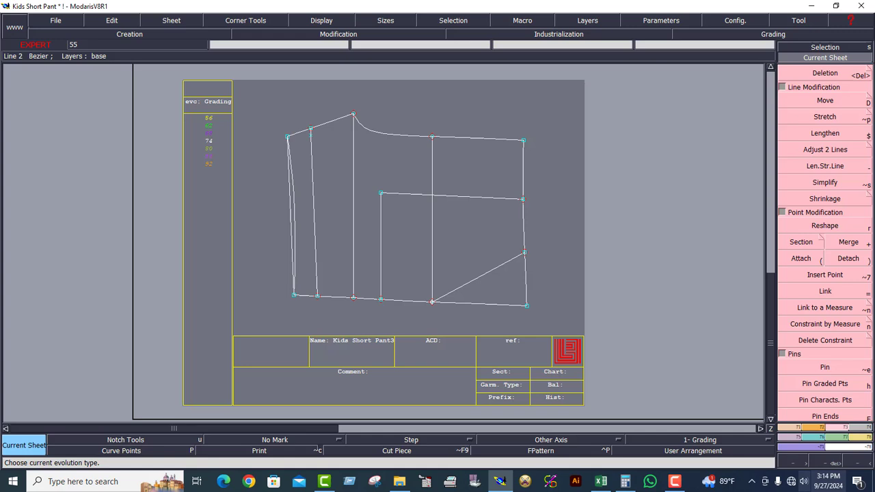
pyautogui.click(828, 459)
pyautogui.moveTo(247, 104); pyautogui.dragTo(423, 203)
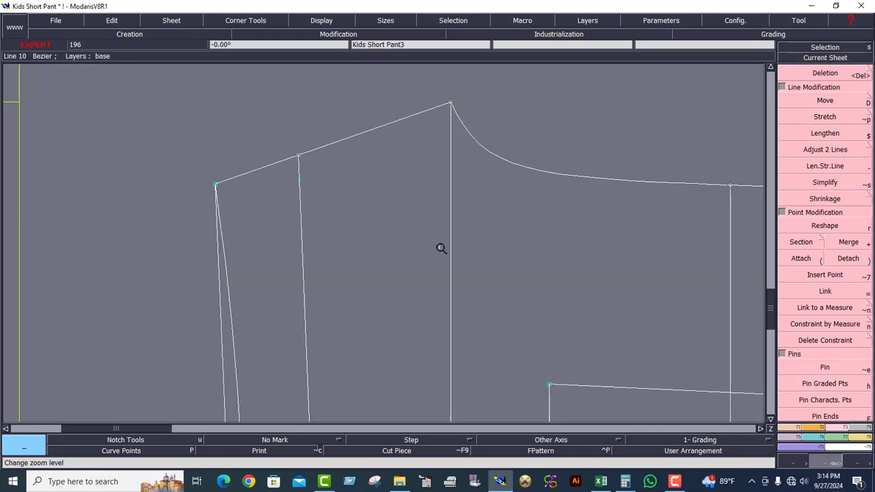
pyautogui.click(826, 73)
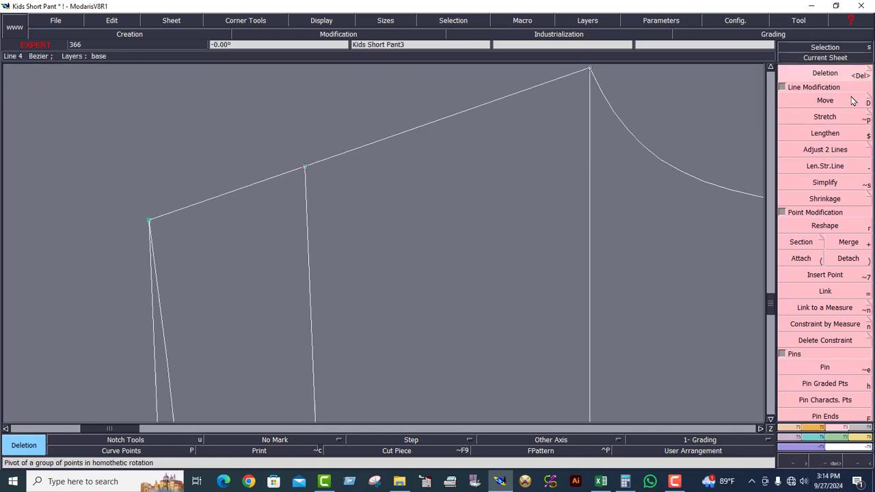
pyautogui.click(826, 58)
pyautogui.click(447, 226)
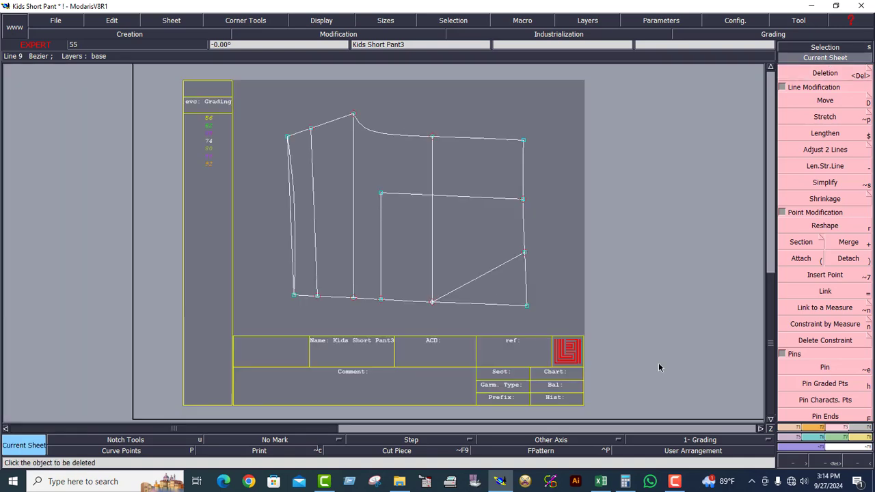
# Create a symmetry axis from two points on the straight hem line
pyautogui.click(828, 448)
pyautogui.moveTo(416, 313); pyautogui.dragTo(469, 401)
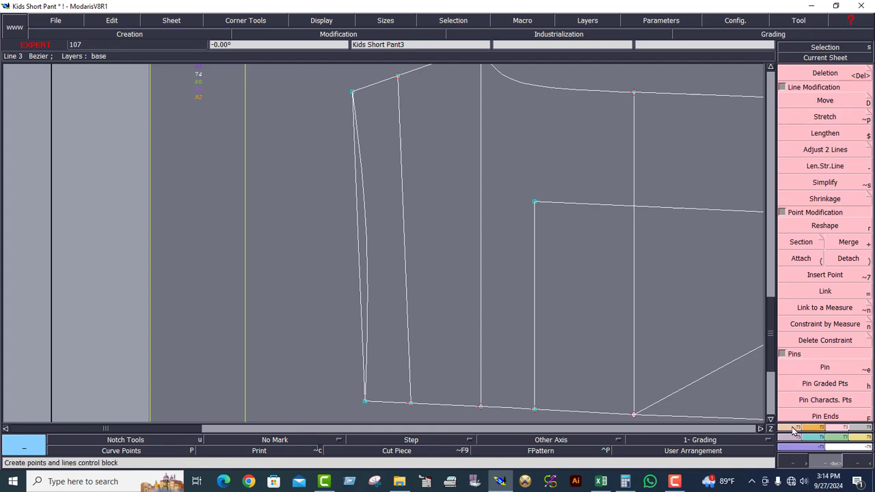
pyautogui.click(793, 430)
pyautogui.click(826, 357)
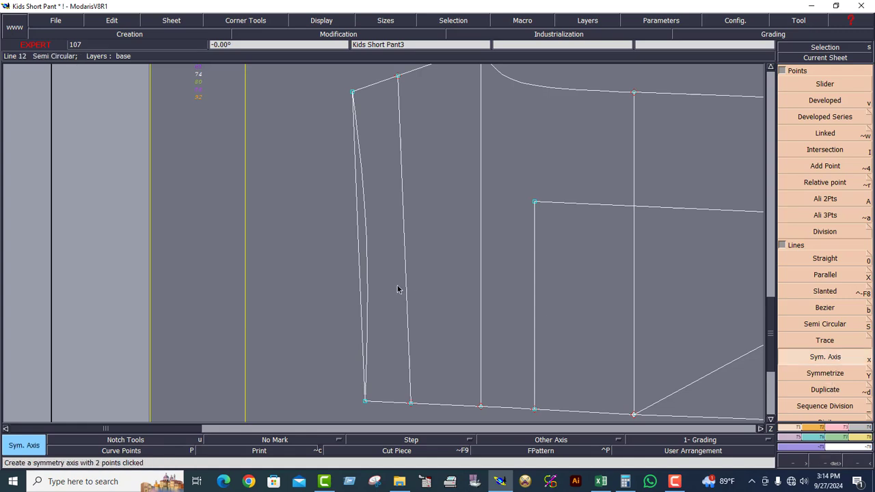
pyautogui.click(360, 275)
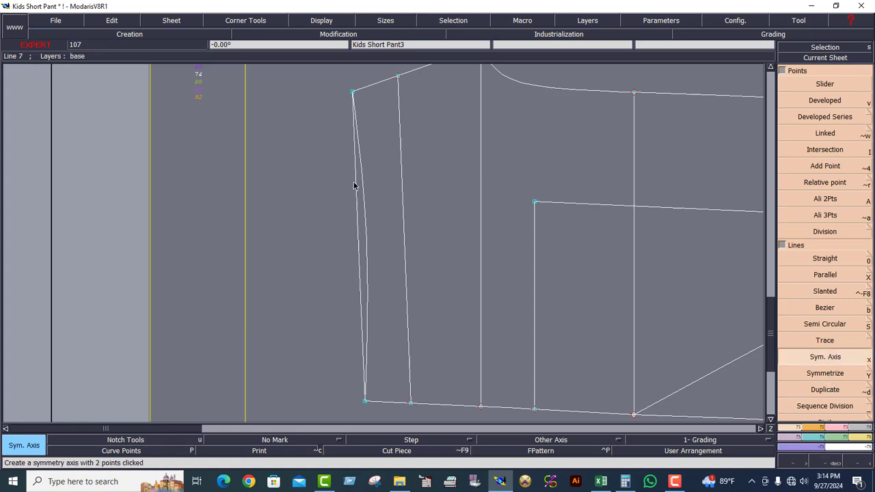
pyautogui.click(356, 183)
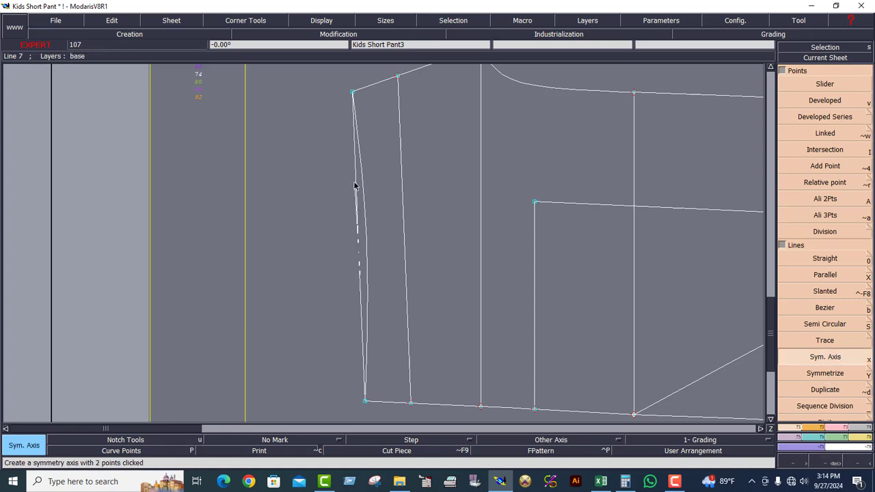
# Symmetrize the inner parallel line across the hem axis to the outside of the piece
pyautogui.click(824, 374)
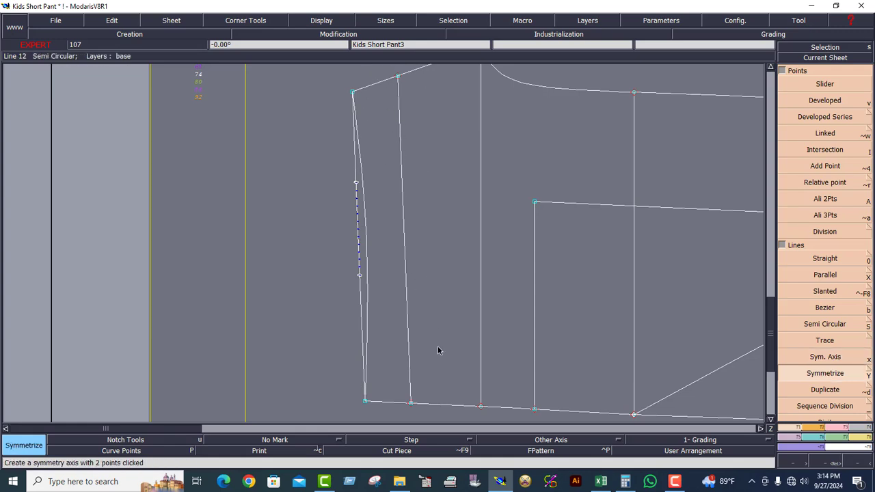
pyautogui.moveTo(439, 348); pyautogui.dragTo(439, 413)
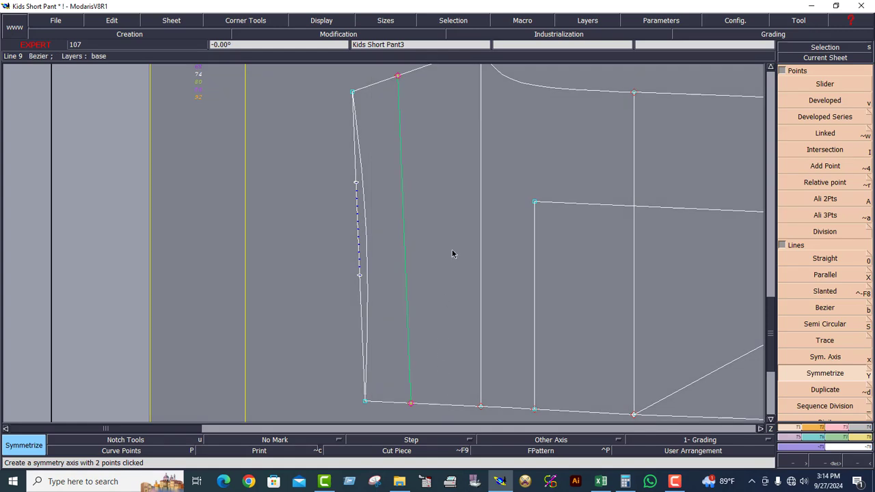
pyautogui.click(405, 214)
pyautogui.click(279, 189)
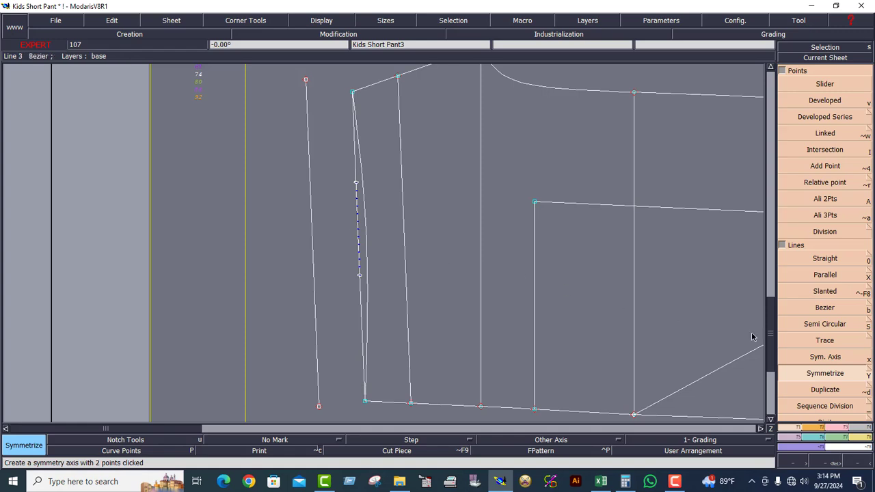
# Create a second symmetry axis from two points on the mirrored line outside the piece
pyautogui.click(819, 361)
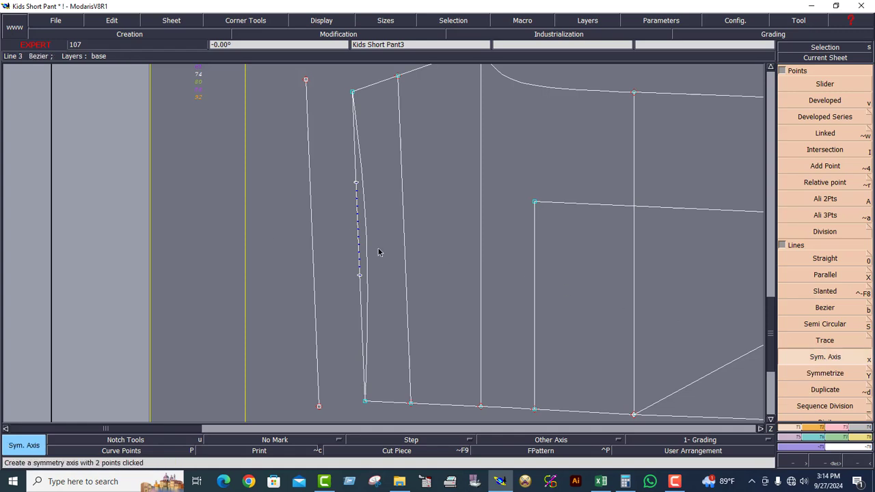
pyautogui.click(314, 285)
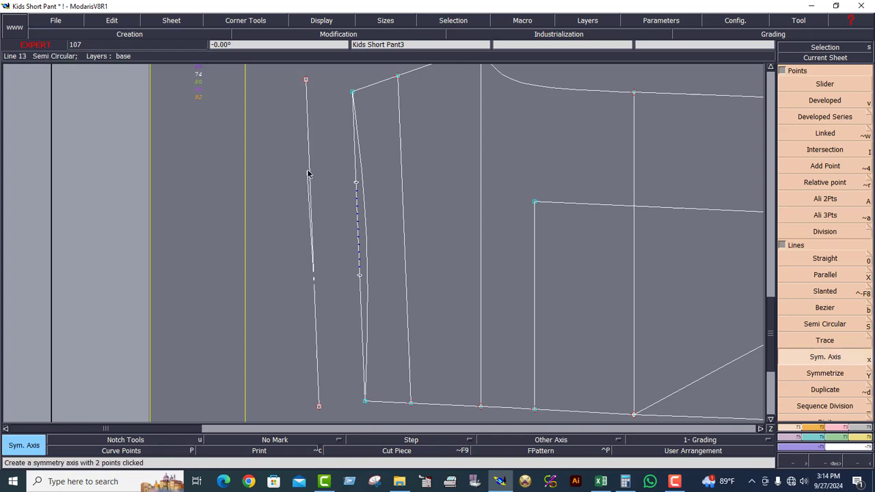
pyautogui.click(309, 170)
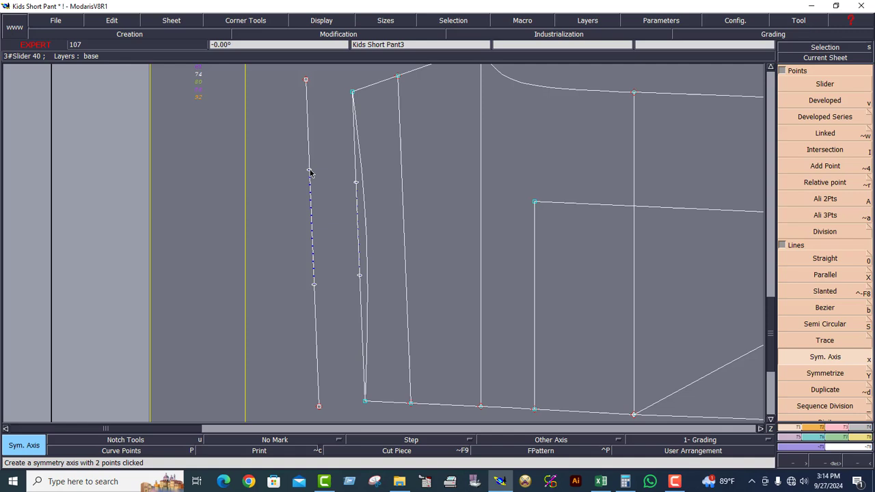
# Symmetrize the straight hem line across the second axis to form the outermost line outside the piece
pyautogui.click(829, 374)
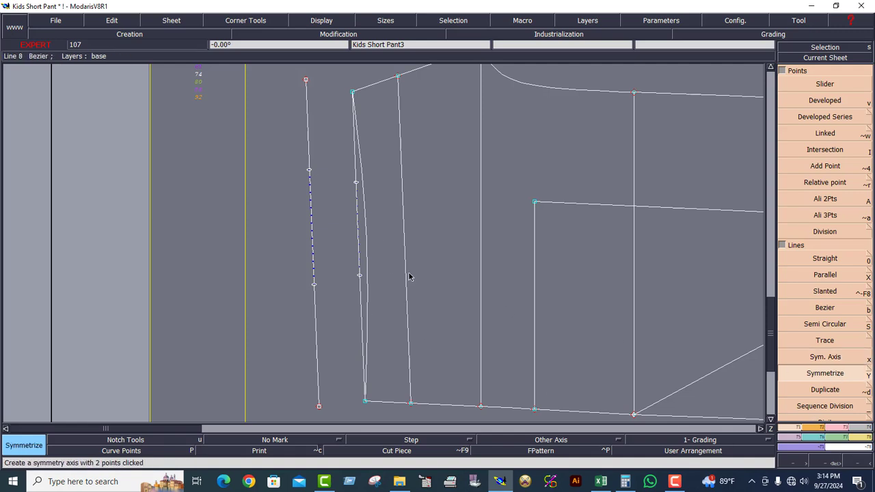
pyautogui.click(355, 170)
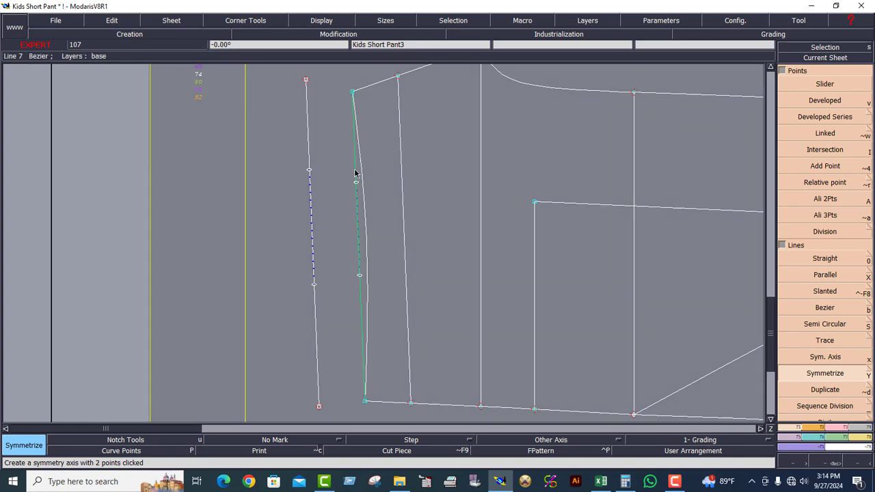
pyautogui.click(355, 174)
# Join the upper ends of the outermost line, the middle mirrored line and the straight hem line with Bezier segments
pyautogui.click(825, 58)
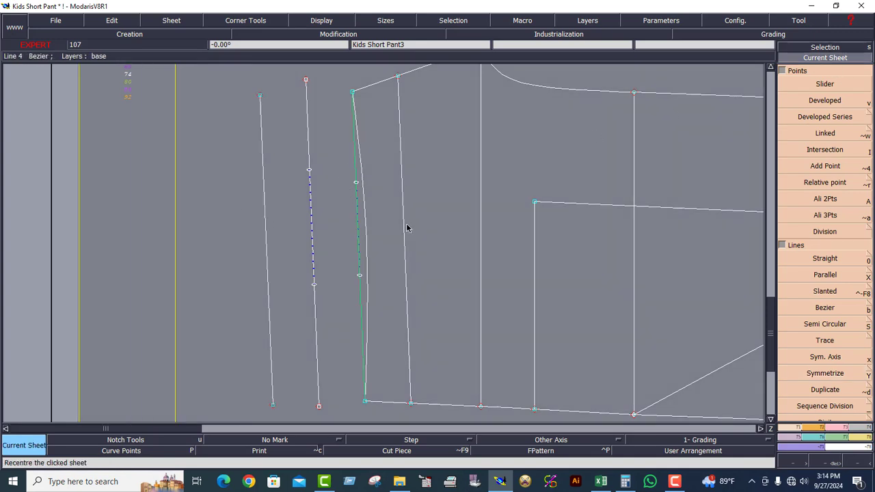
pyautogui.click(406, 226)
pyautogui.click(830, 463)
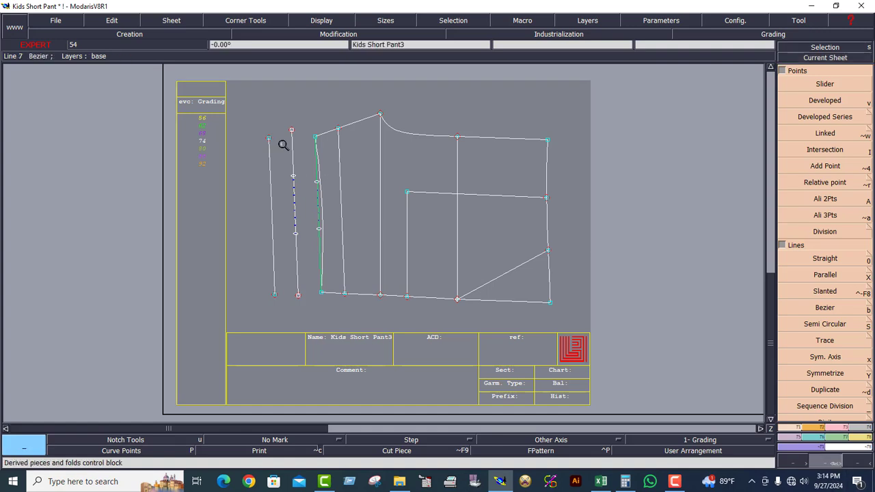
pyautogui.moveTo(235, 103)
pyautogui.mouseDown()
pyautogui.moveTo(311, 203)
pyautogui.moveTo(452, 319)
pyautogui.mouseUp()
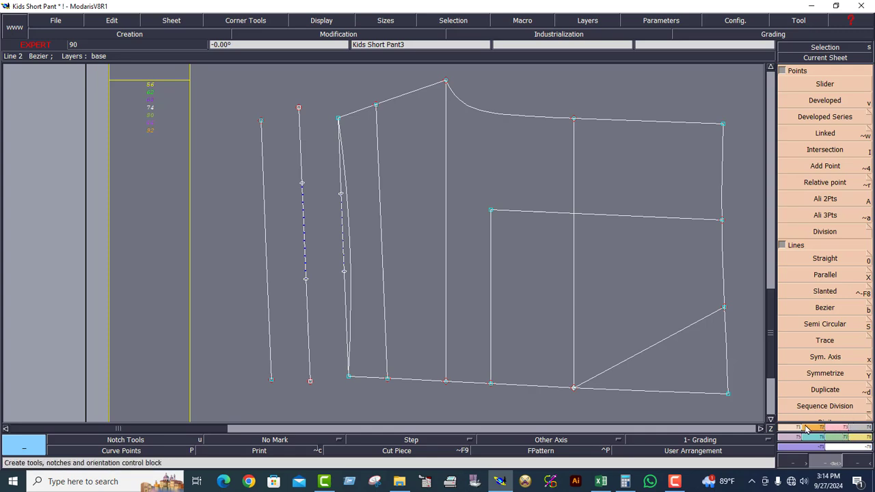
pyautogui.click(826, 309)
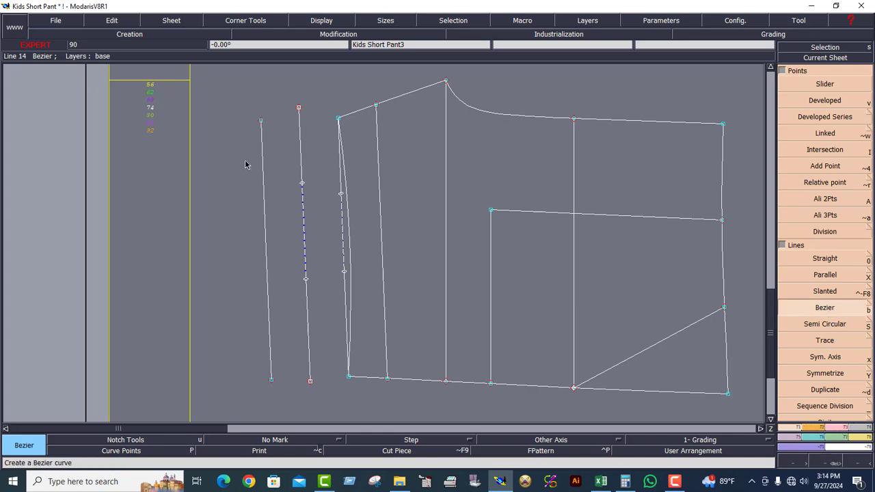
pyautogui.click(261, 121)
pyautogui.click(298, 108)
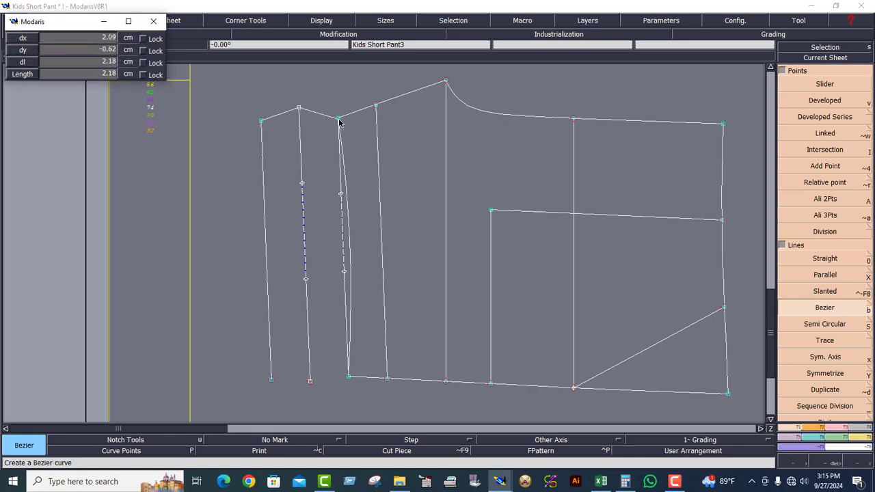
pyautogui.click(338, 119)
# Join the lower ends of the outermost line, the middle mirrored line and the straight hem line with Bezier segments
pyautogui.click(272, 379)
pyautogui.click(311, 382)
pyautogui.click(311, 381)
pyautogui.click(349, 376)
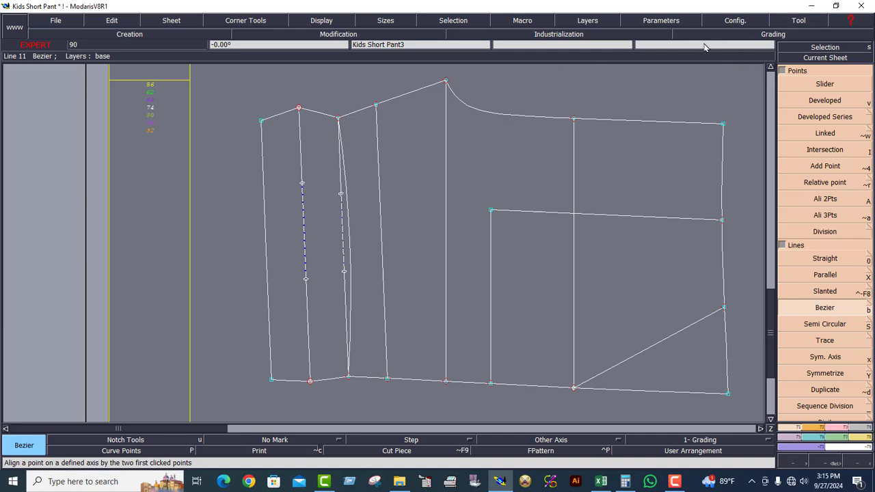
# Erase the symmetry axes on the straight hem line and the middle mirrored line
pyautogui.click(587, 21)
pyautogui.click(587, 85)
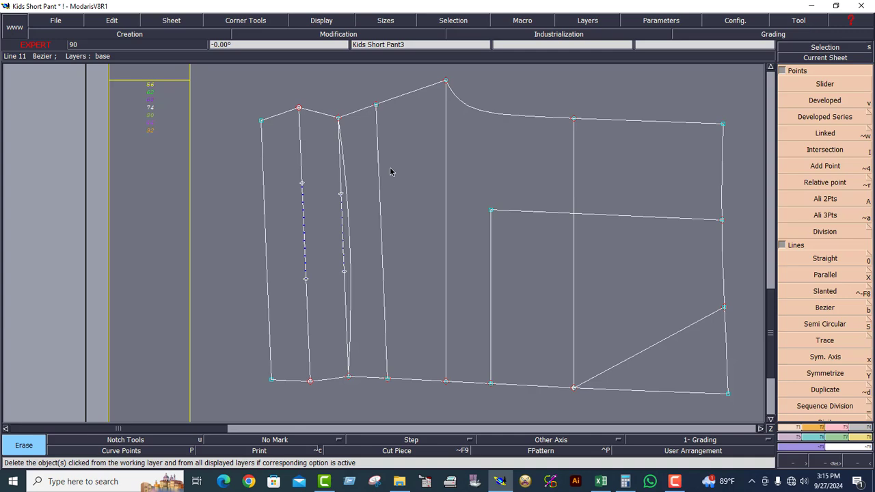
pyautogui.click(297, 183)
pyautogui.click(320, 254)
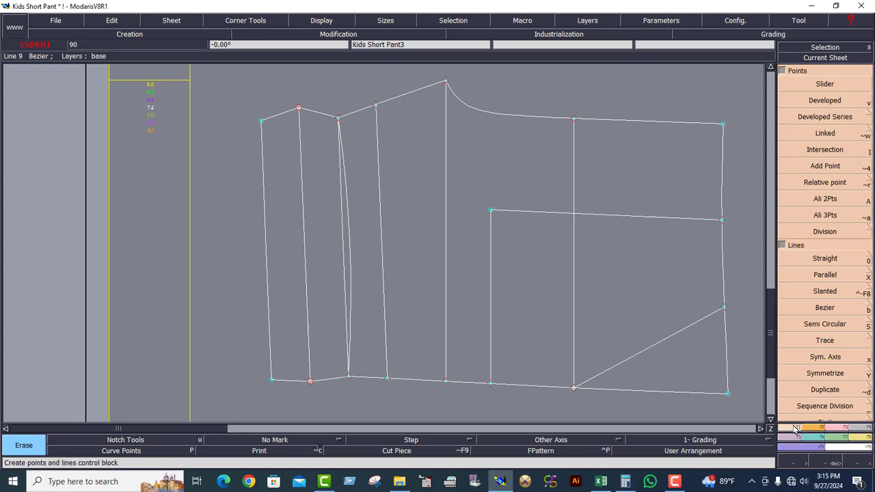
# Create a parallel of the curved hem line toward the outside of the piece at a distance of -2.00 cm
pyautogui.click(827, 277)
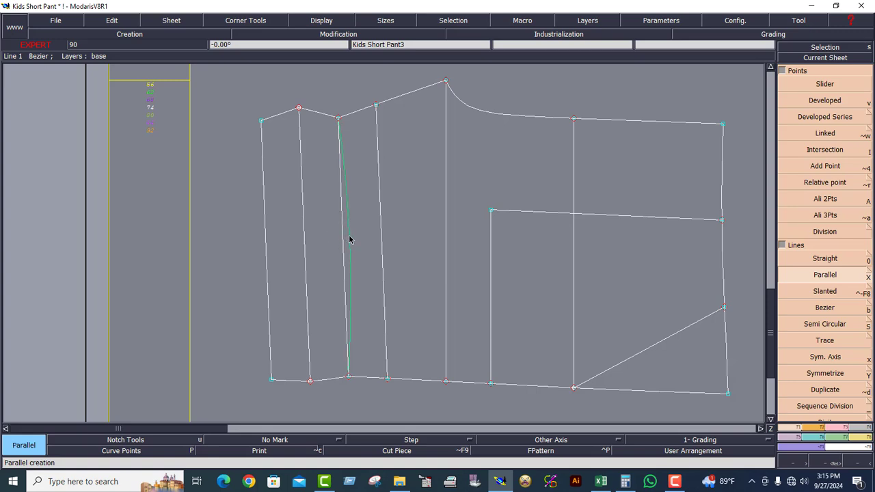
pyautogui.click(350, 239)
pyautogui.write('-2.00')
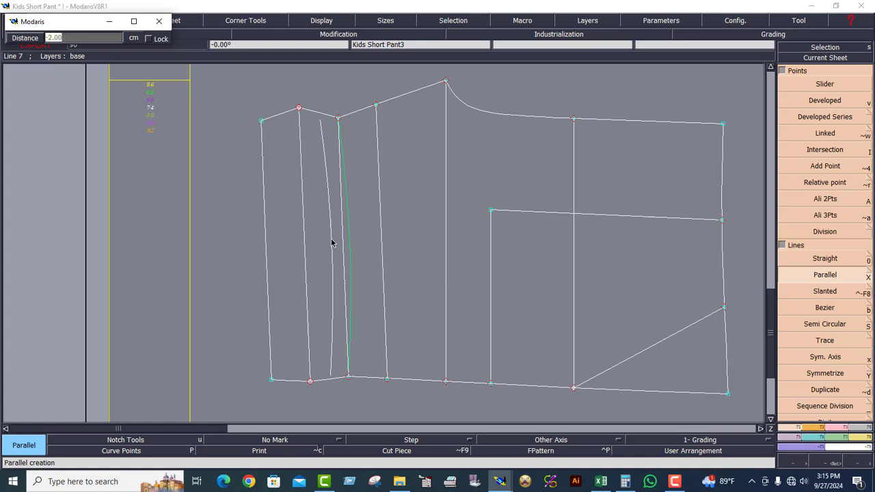
pyautogui.press('Return')
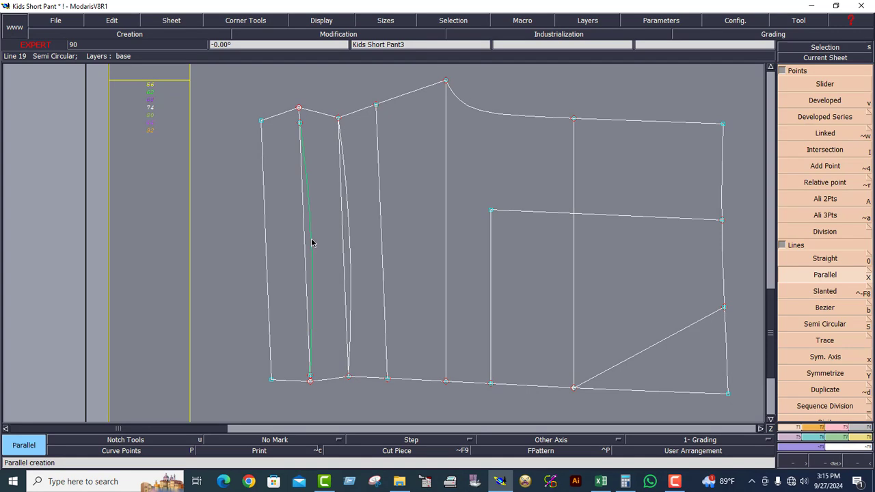
# Create a second outward parallel from the new curved line at a distance of 2.00 cm
pyautogui.click(312, 242)
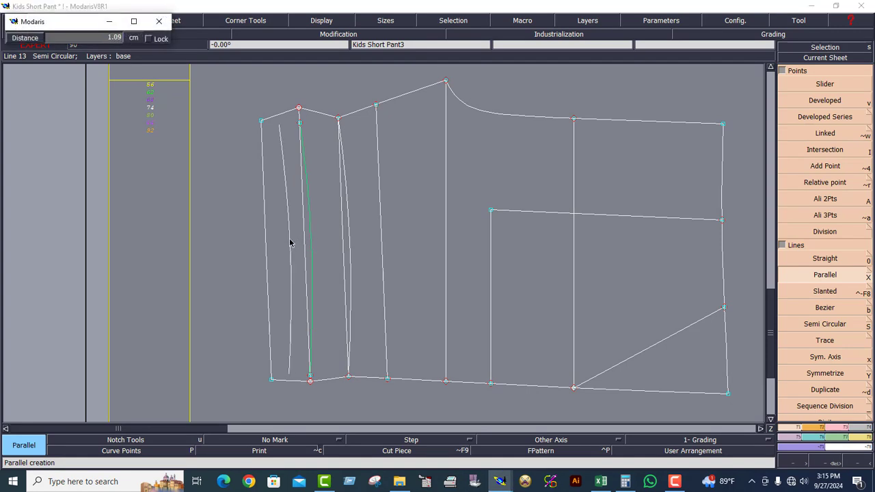
pyautogui.write('2.00')
pyautogui.press('Return')
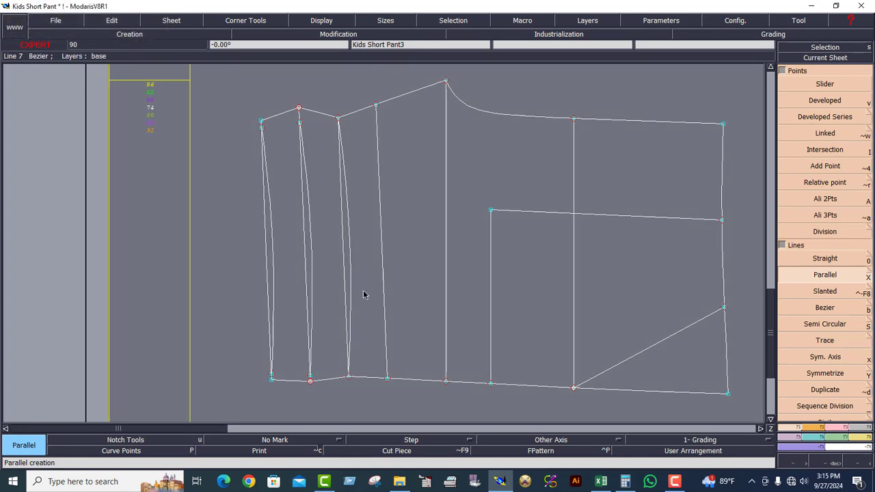
# Attach the upper ends of the two new curved parallels to the upper corner points of the middle and outermost straight lines
pyautogui.click(824, 464)
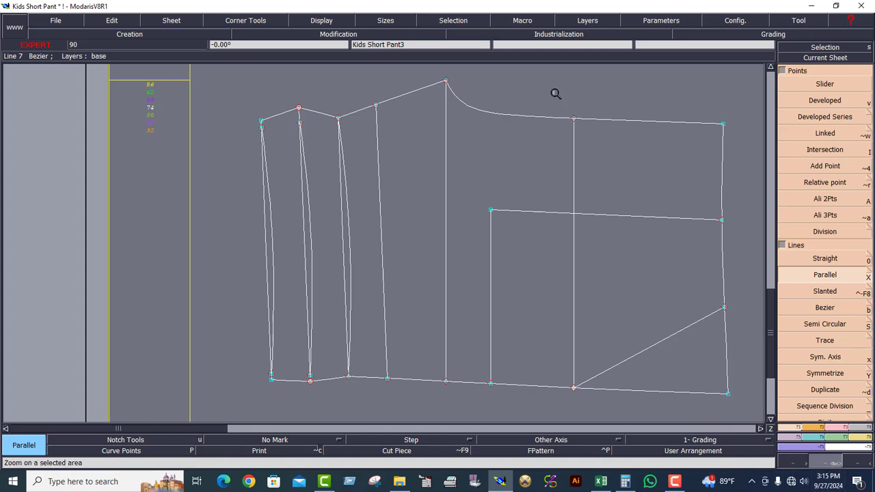
pyautogui.moveTo(215, 75); pyautogui.dragTo(428, 186)
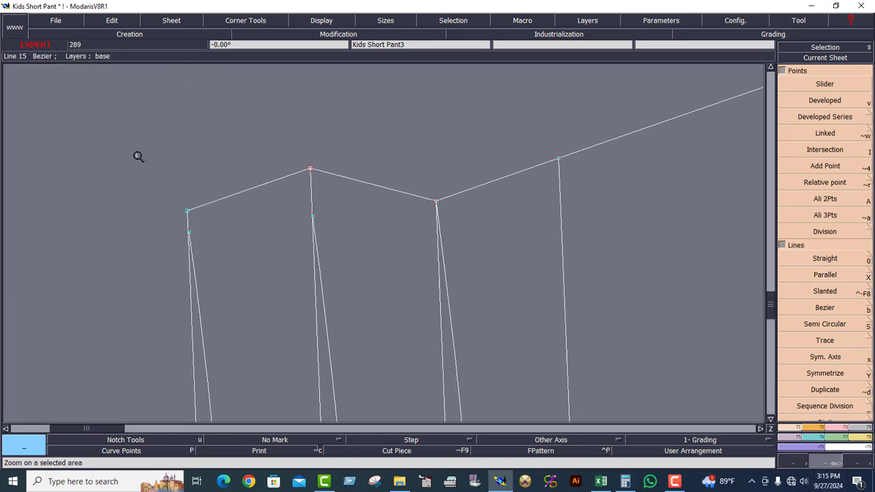
pyautogui.moveTo(292, 262); pyautogui.dragTo(556, 311)
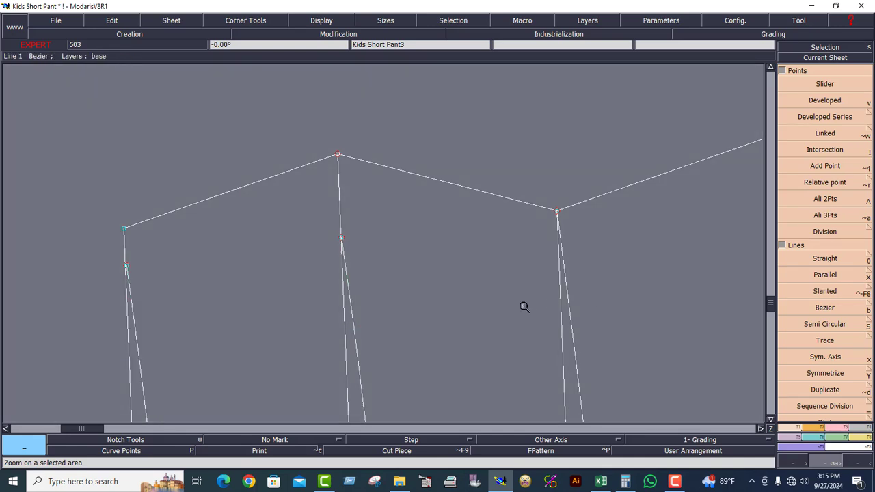
pyautogui.click(839, 430)
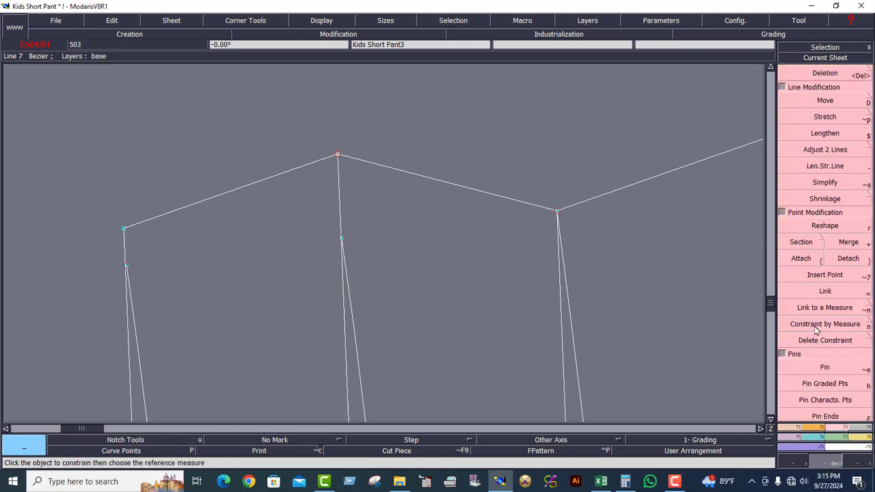
pyautogui.click(801, 260)
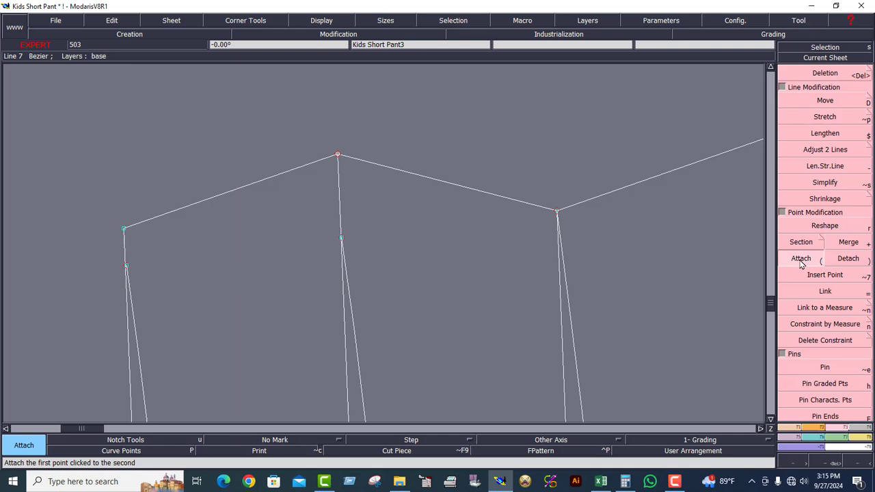
pyautogui.click(342, 238)
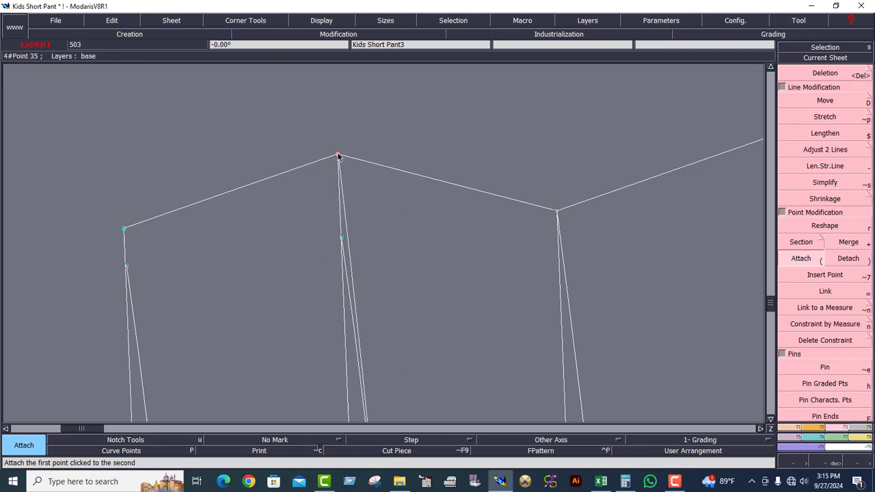
pyautogui.click(338, 154)
pyautogui.click(126, 266)
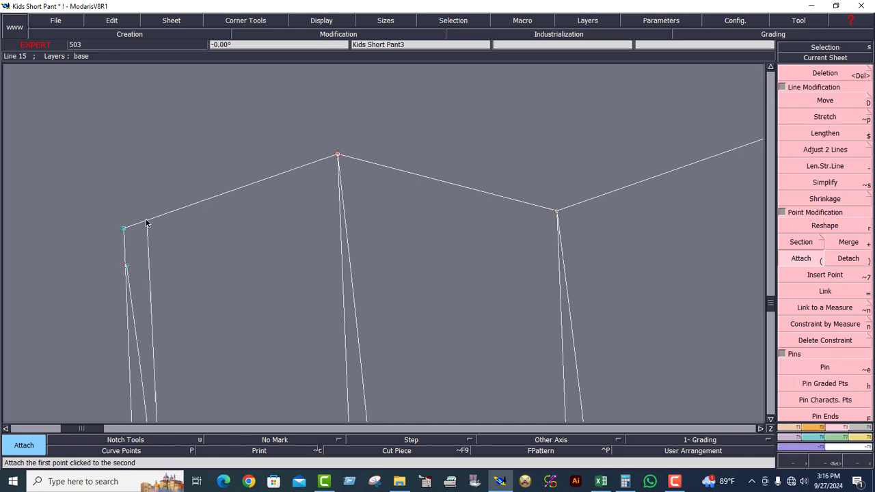
pyautogui.click(124, 229)
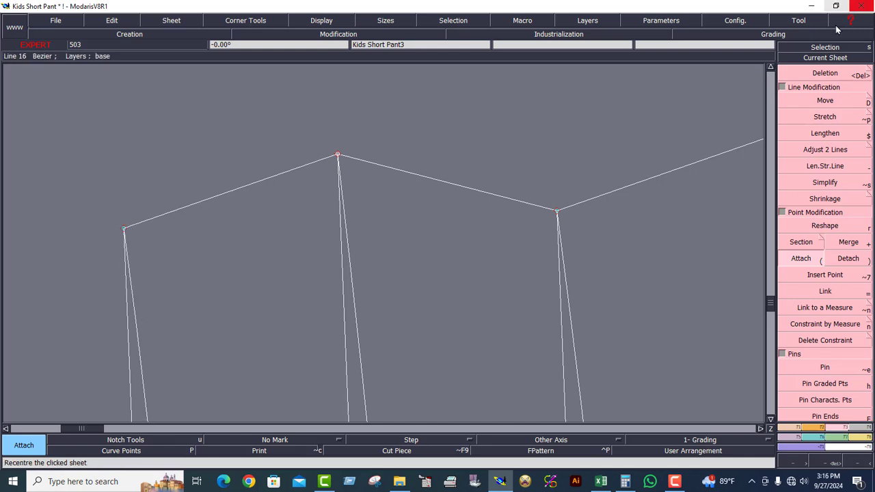
# Attach the lower ends of the two new curved parallels to the lower corner points of the middle and outermost straight lines
pyautogui.click(825, 58)
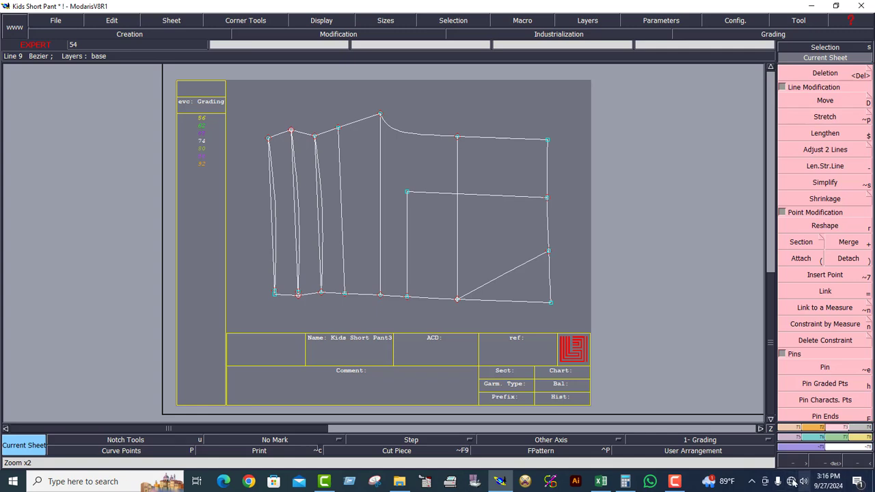
pyautogui.click(829, 463)
pyautogui.moveTo(231, 252); pyautogui.dragTo(422, 321)
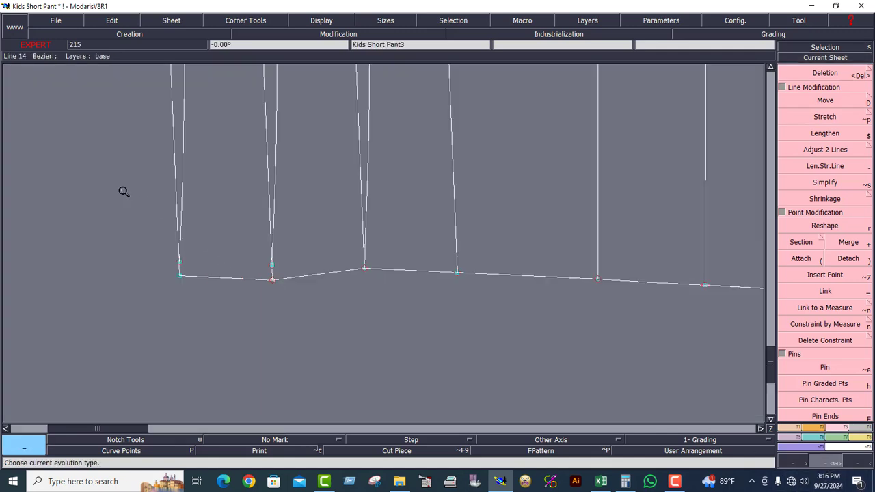
pyautogui.moveTo(84, 175); pyautogui.dragTo(479, 325)
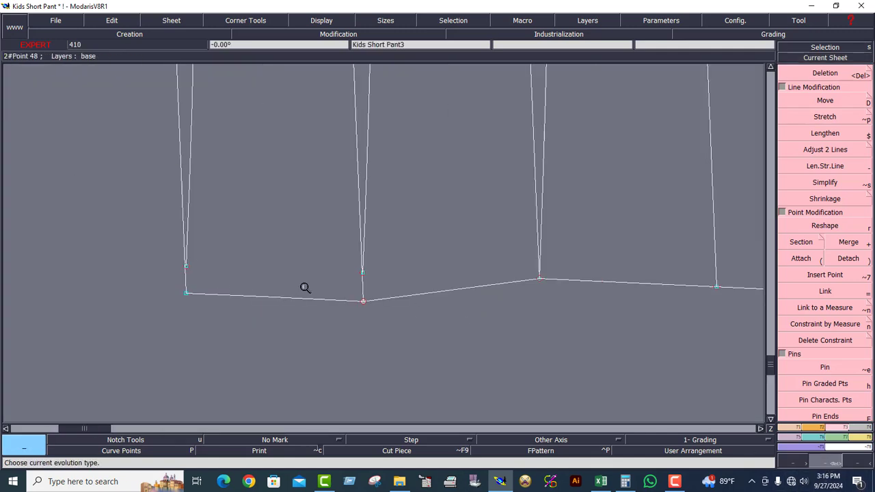
pyautogui.click(824, 265)
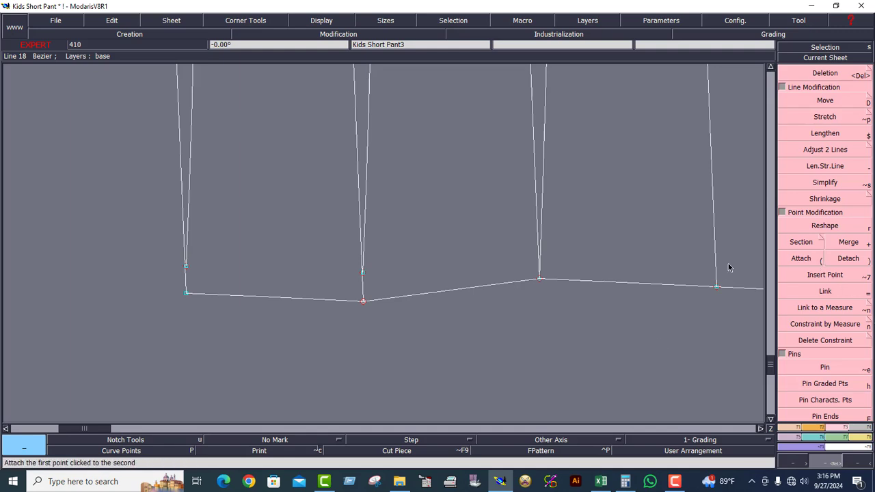
pyautogui.click(363, 272)
pyautogui.click(363, 301)
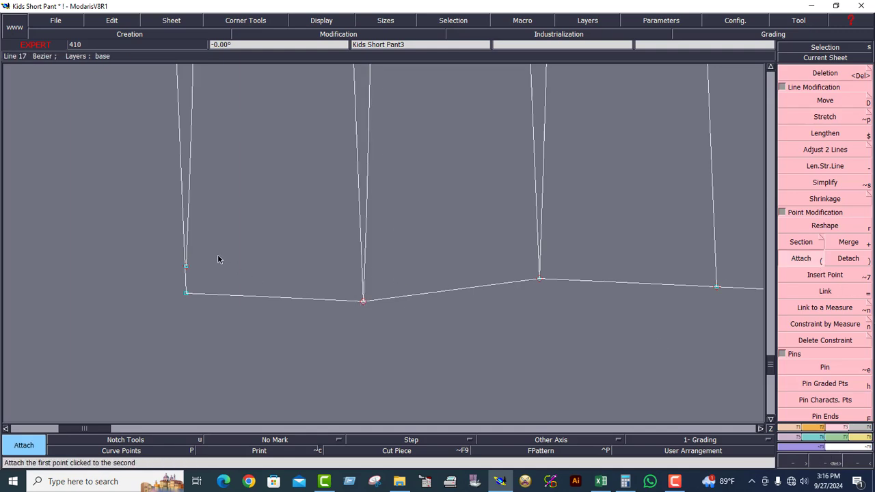
pyautogui.click(186, 266)
pyautogui.click(186, 294)
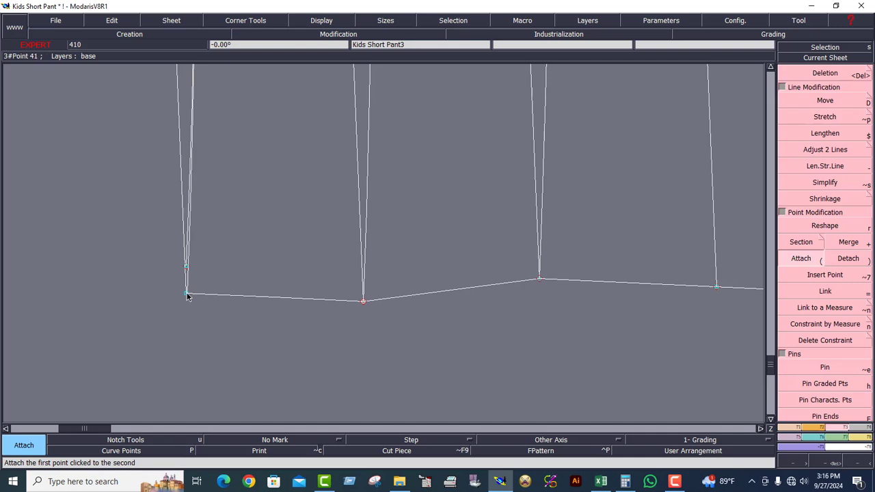
# Delete the straight parallel line inside the piece and its leftover point on the upper edge
pyautogui.click(826, 58)
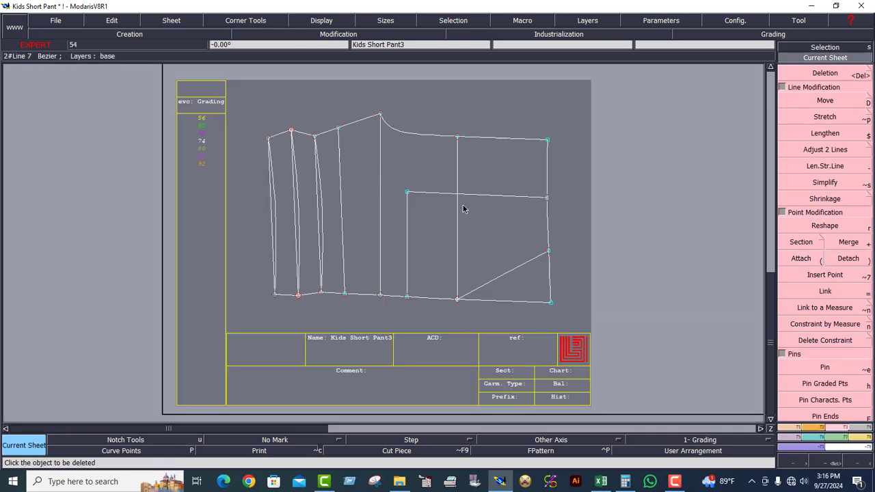
pyautogui.click(835, 464)
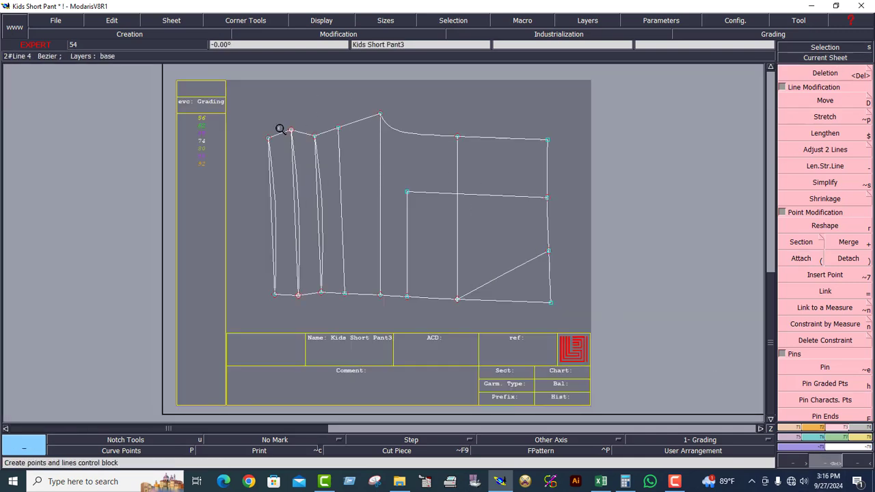
pyautogui.moveTo(244, 115); pyautogui.dragTo(447, 316)
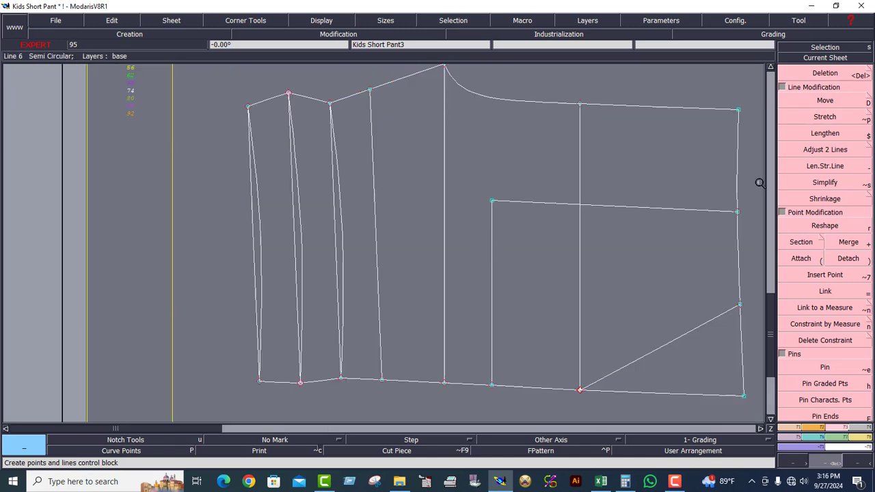
pyautogui.click(799, 430)
pyautogui.click(839, 429)
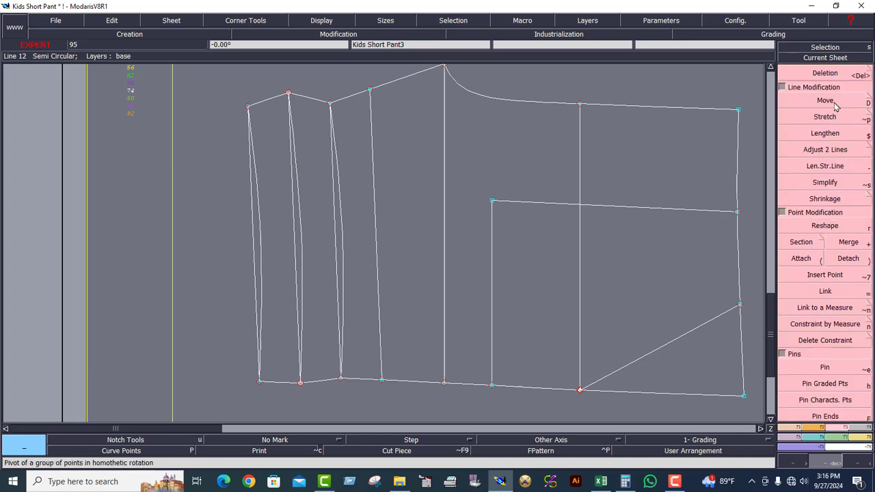
pyautogui.click(826, 72)
pyautogui.click(376, 201)
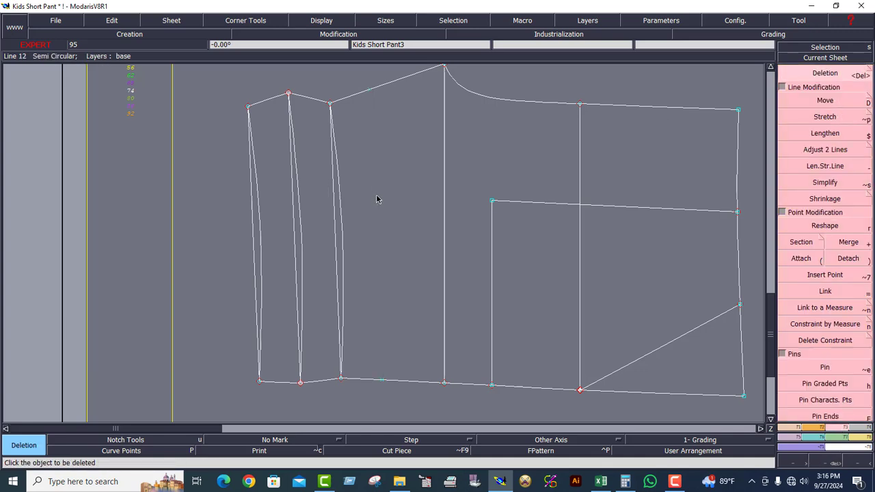
pyautogui.click(369, 91)
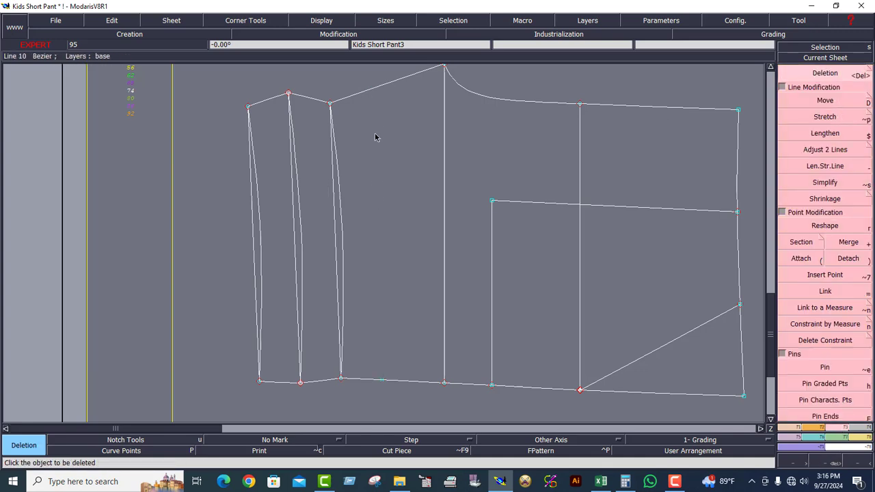
# Delete the leftover point on the lower edge and the three straight hem lines that run alongside the curved ones
pyautogui.click(382, 380)
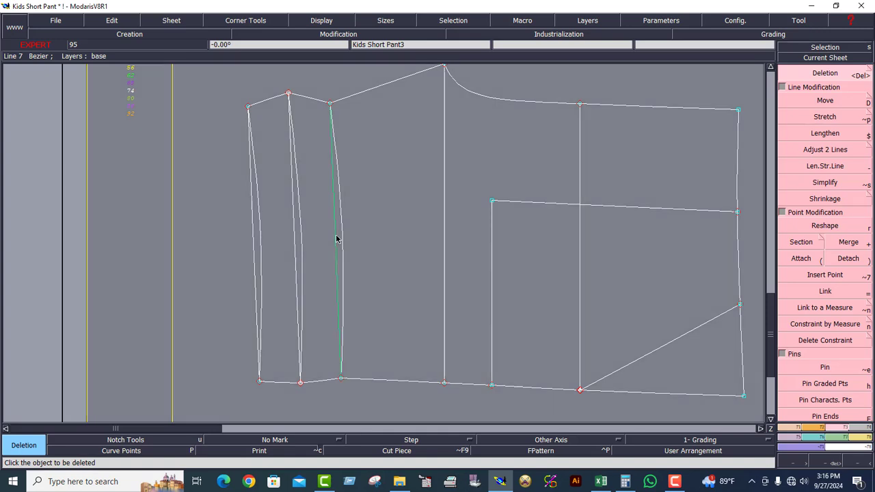
pyautogui.click(336, 238)
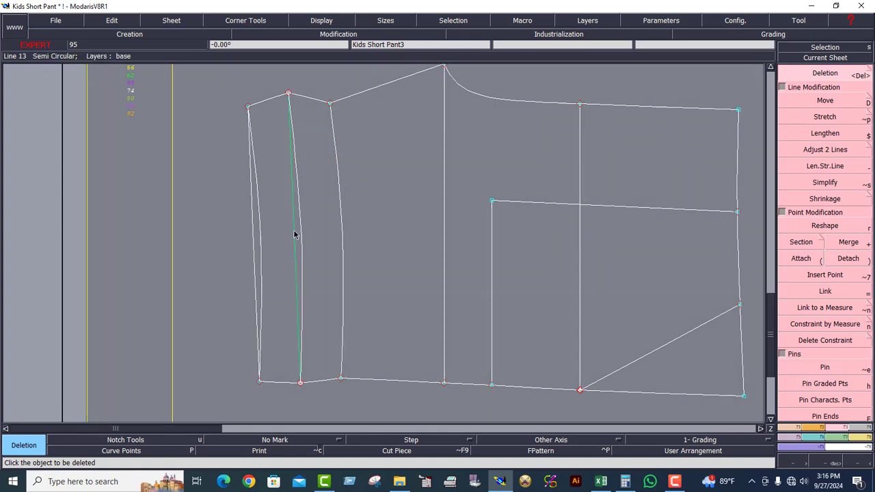
pyautogui.click(294, 235)
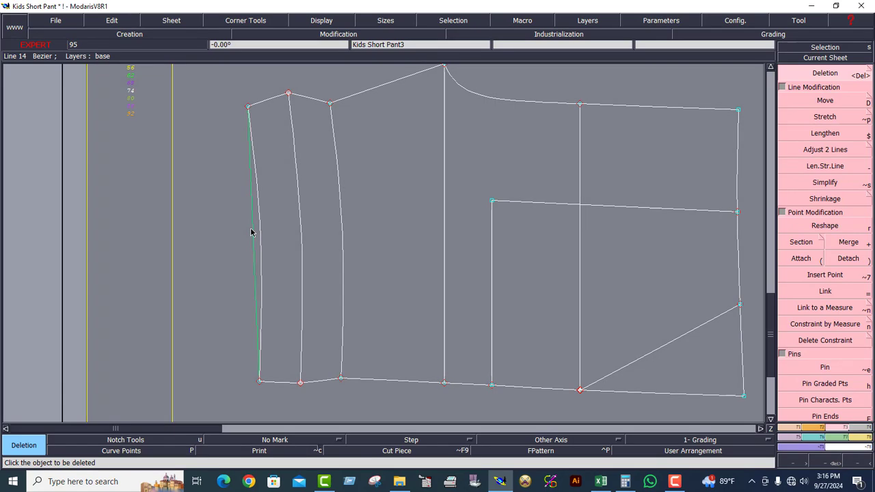
pyautogui.click(251, 233)
pyautogui.click(812, 58)
pyautogui.click(436, 223)
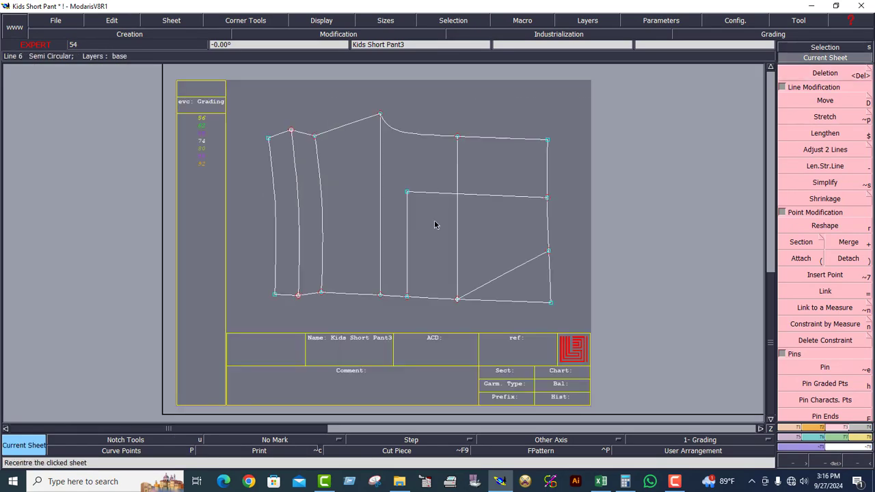
# Pin the points of the Kids Short Pant3 piece, including the corners of the hem allowance
pyautogui.moveTo(251, 107); pyautogui.dragTo(362, 313)
pyautogui.moveTo(253, 113); pyautogui.dragTo(348, 315)
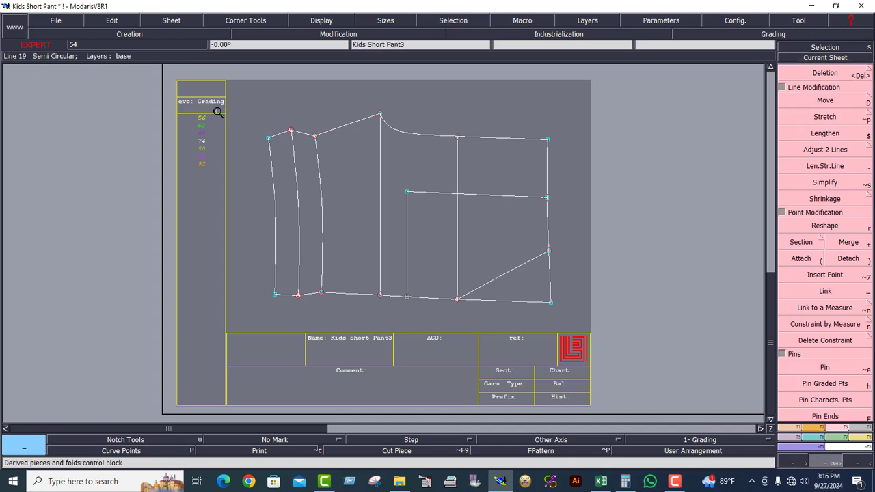
pyautogui.moveTo(218, 112); pyautogui.dragTo(417, 312)
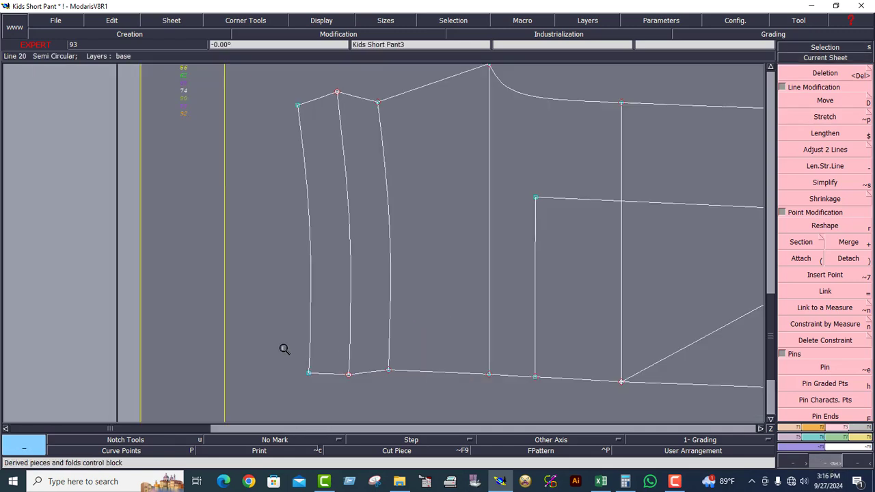
pyautogui.moveTo(255, 287); pyautogui.dragTo(451, 391)
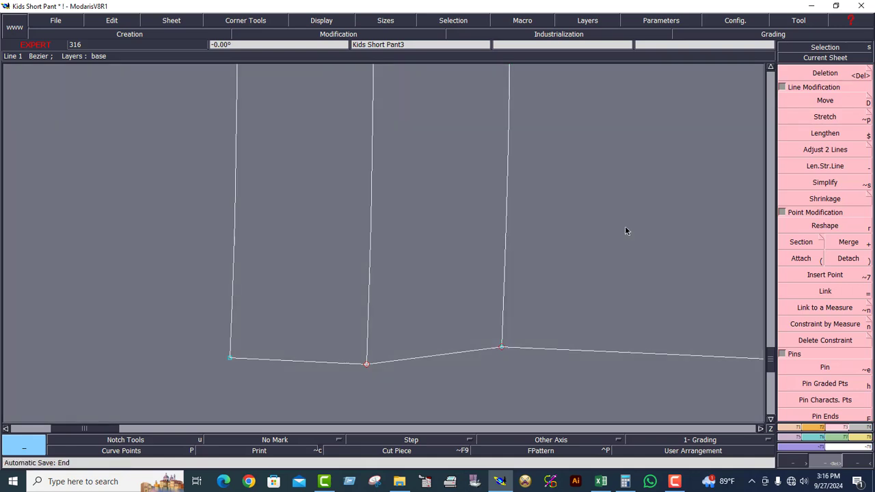
pyautogui.click(831, 464)
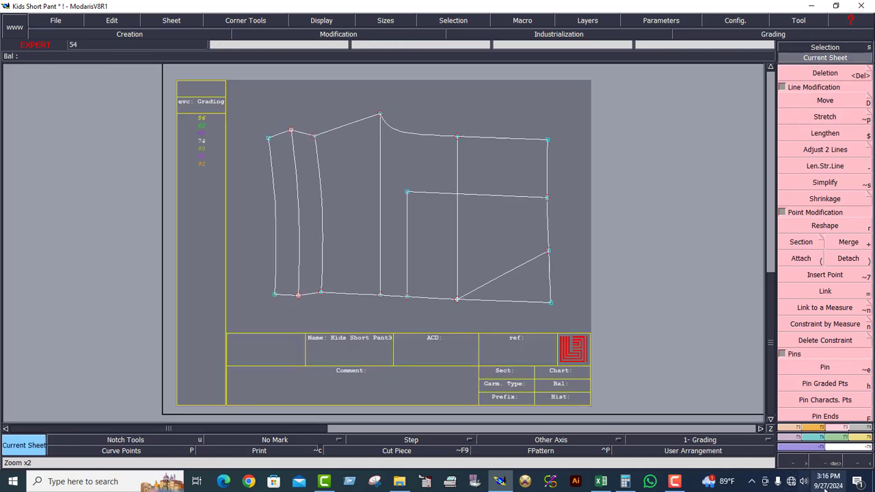
pyautogui.moveTo(242, 107); pyautogui.dragTo(490, 306)
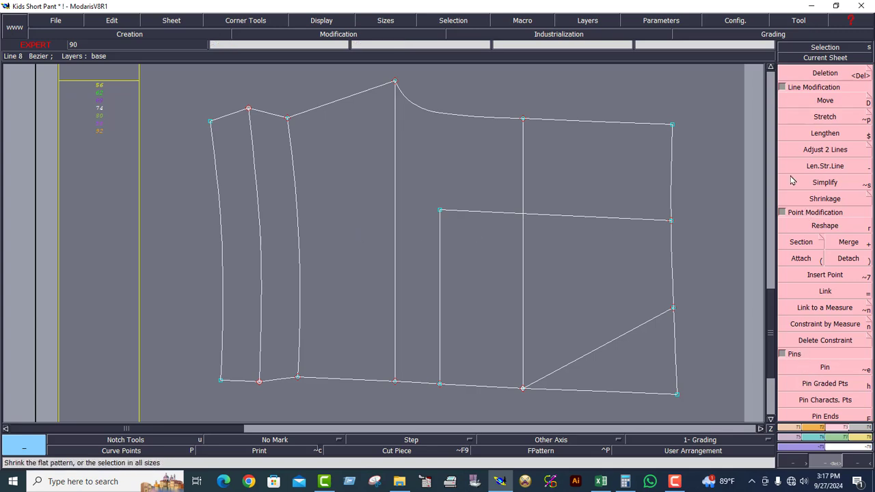
pyautogui.click(783, 213)
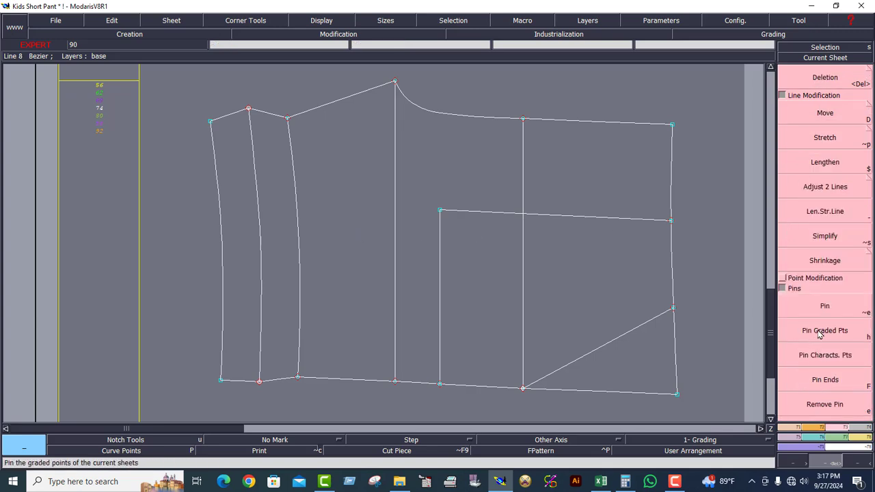
pyautogui.click(825, 309)
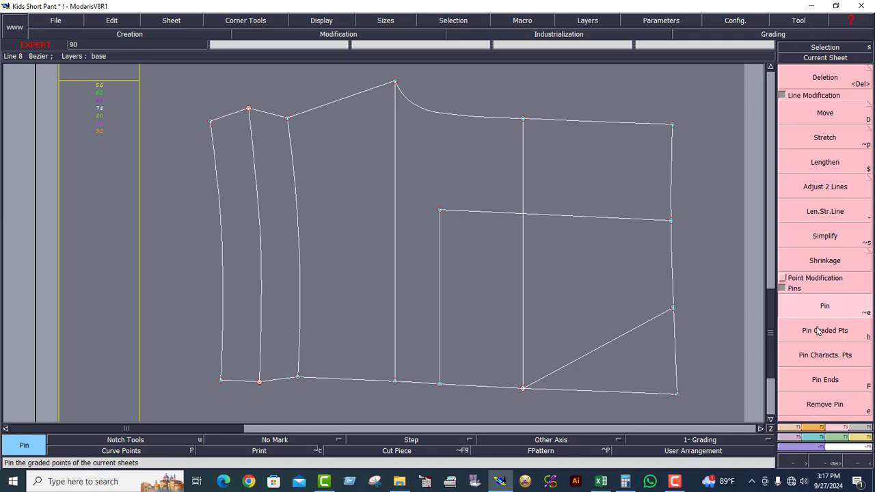
# Move the lower edge segment between the two outer hem curves slightly upward, with ShiftX set to 0
pyautogui.click(827, 114)
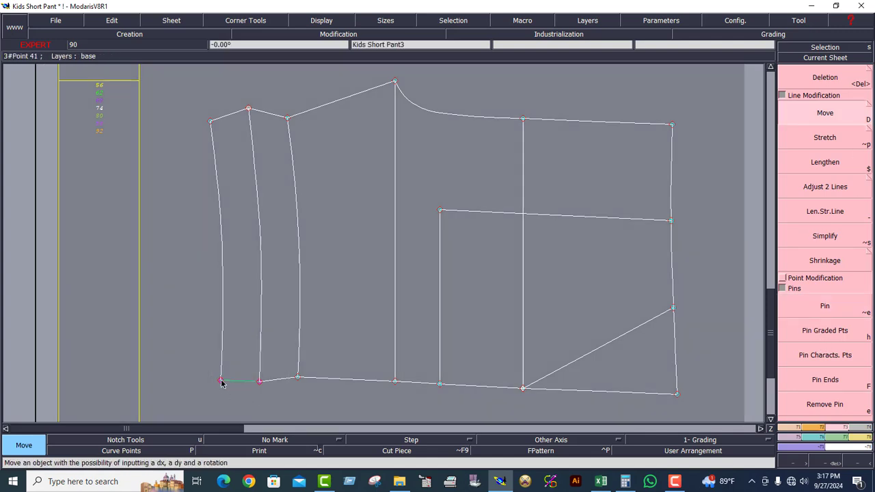
pyautogui.click(221, 380)
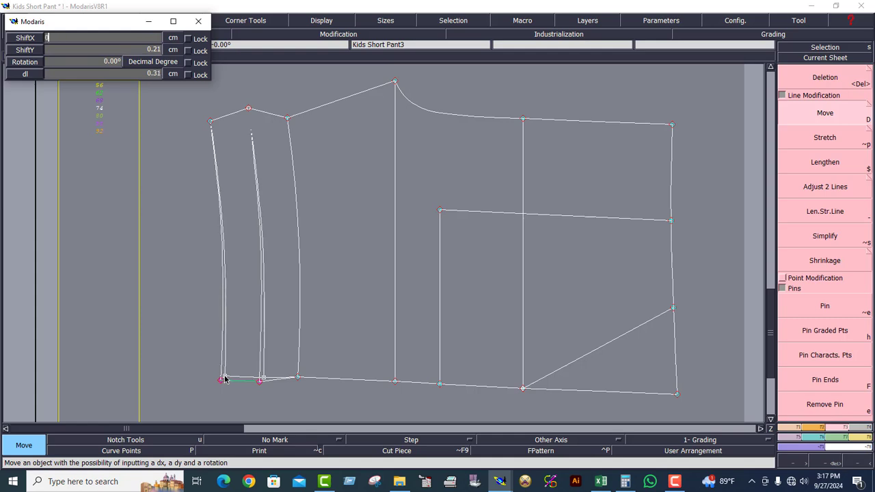
pyautogui.write('0')
pyautogui.press('Return')
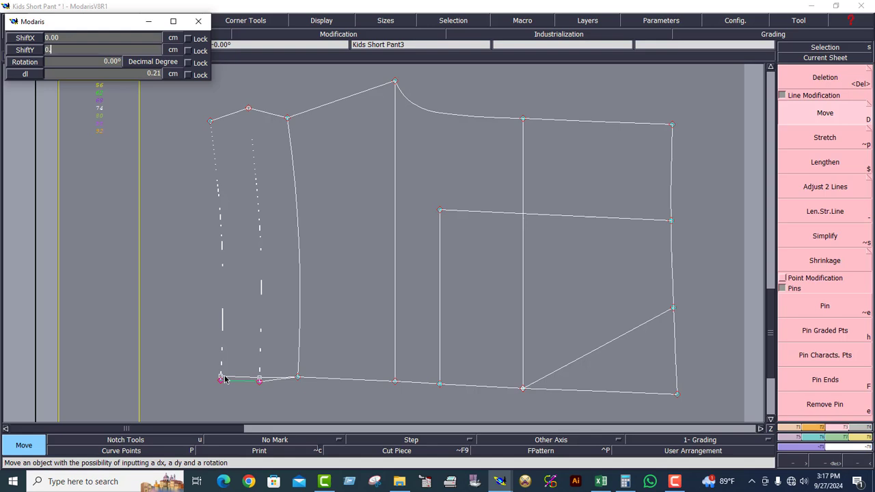
pyautogui.press('Return')
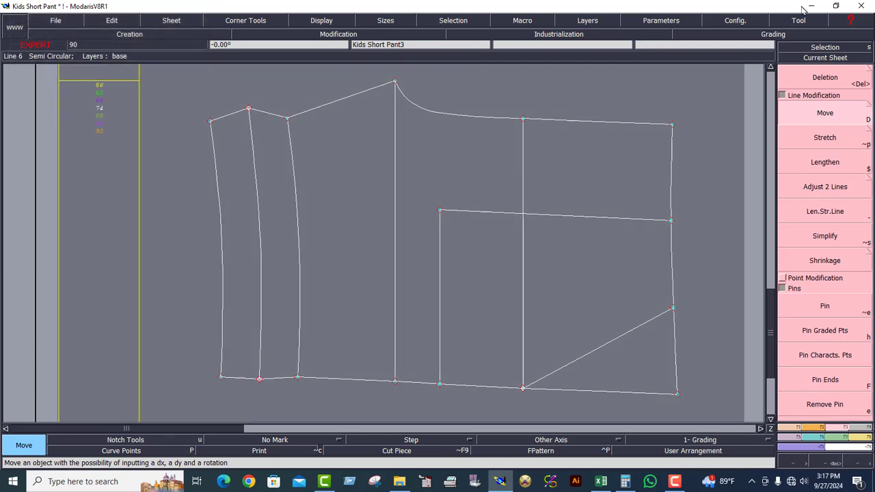
pyautogui.click(825, 57)
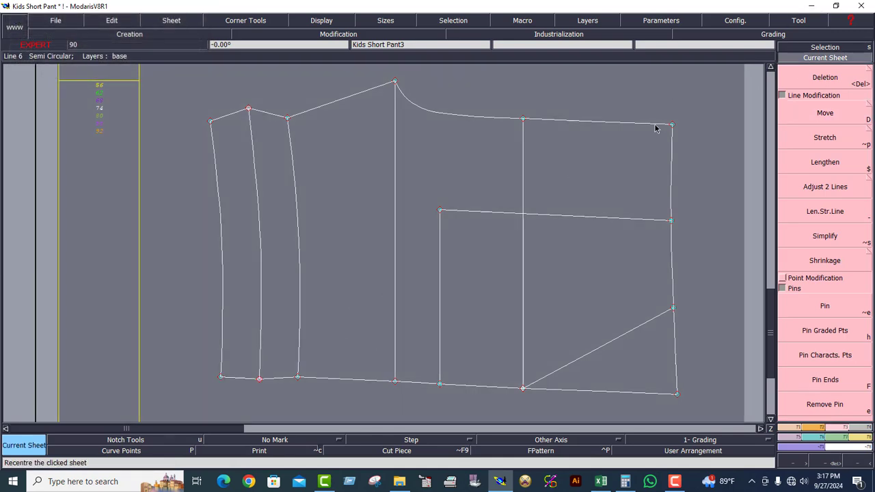
pyautogui.click(464, 253)
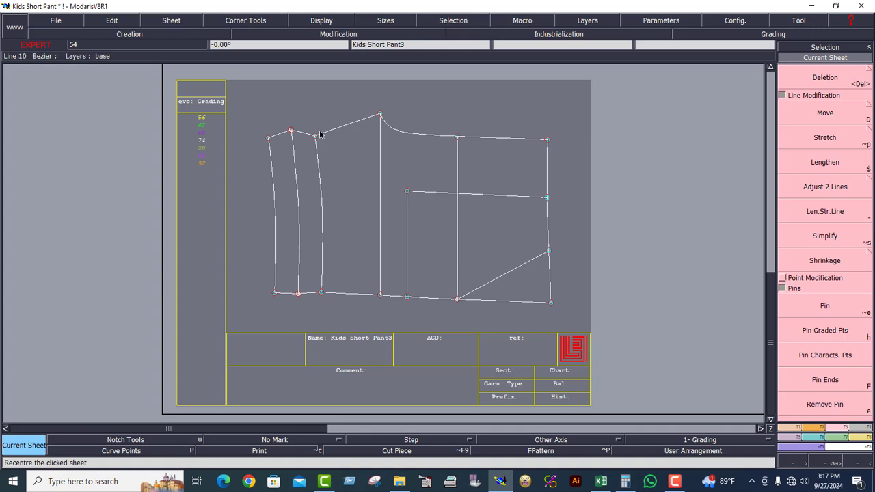
pyautogui.moveTo(236, 105); pyautogui.dragTo(363, 313)
pyautogui.click(333, 249)
pyautogui.moveTo(240, 91); pyautogui.dragTo(352, 308)
pyautogui.click(340, 219)
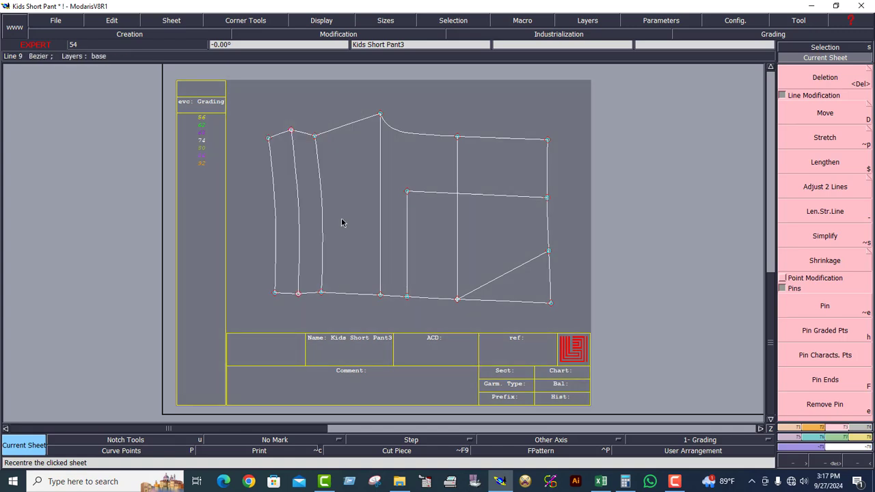
# Arrange all sheets on the desk and make the Kids Short Pant2 sheet the current one
pyautogui.press('j')
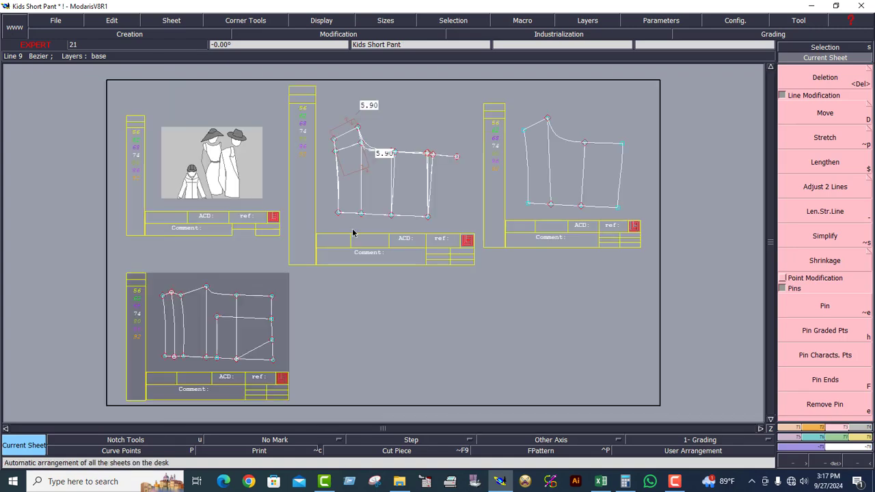
pyautogui.click(593, 171)
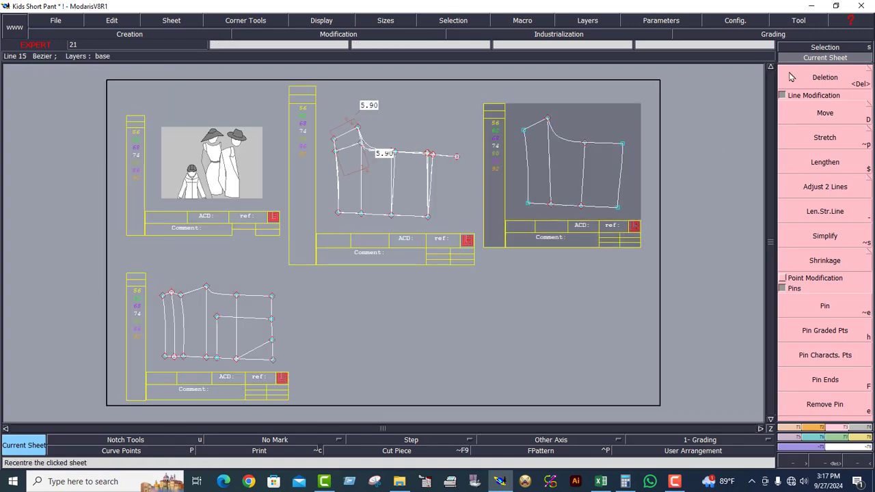
pyautogui.click(825, 59)
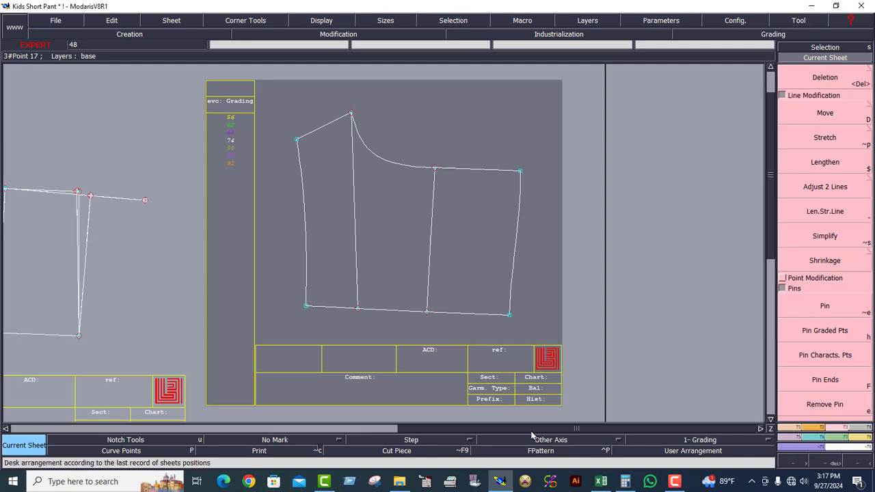
pyautogui.click(830, 460)
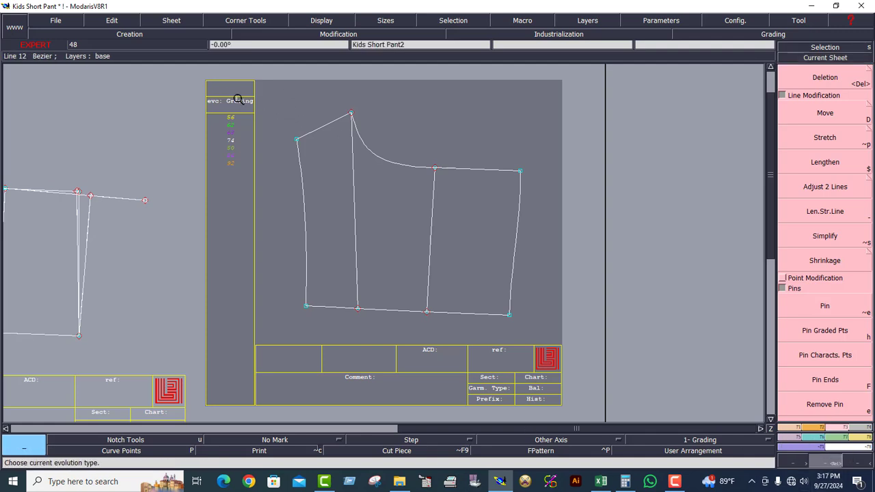
pyautogui.moveTo(234, 93); pyautogui.dragTo(469, 335)
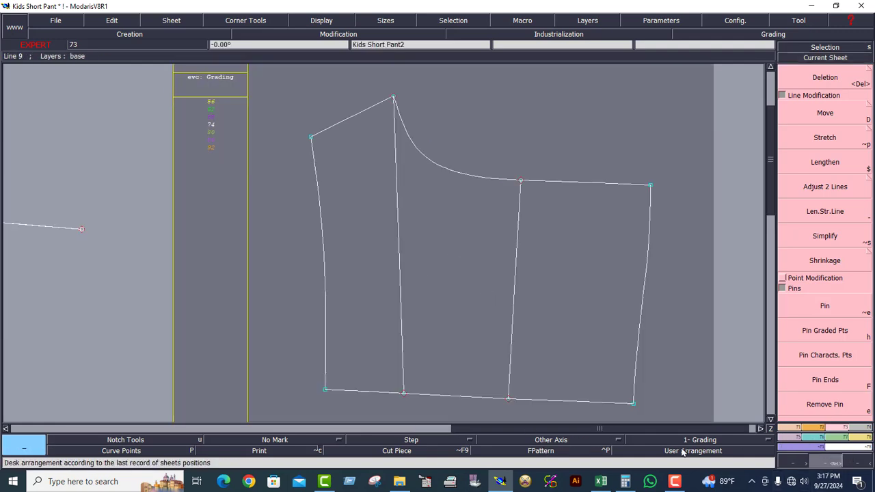
# Draw a straight Bezier line between the lower and upper corner points of the Kids Short Pant2 curved hem
pyautogui.click(788, 427)
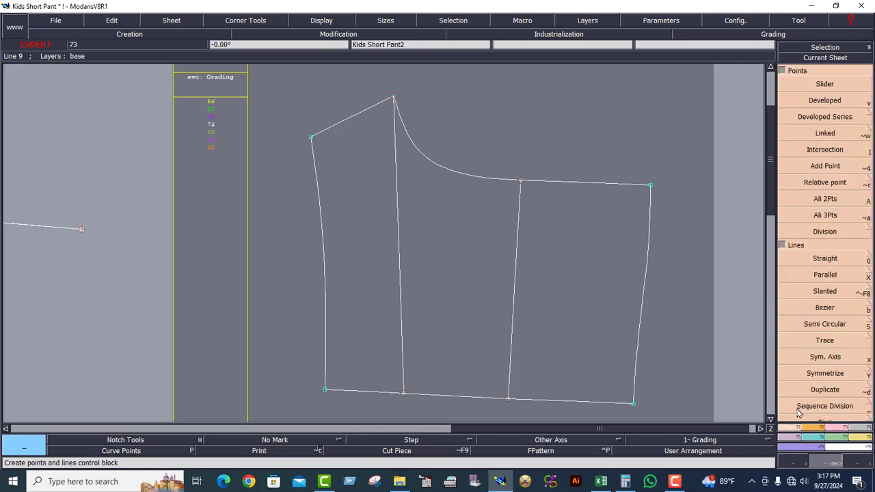
pyautogui.click(823, 308)
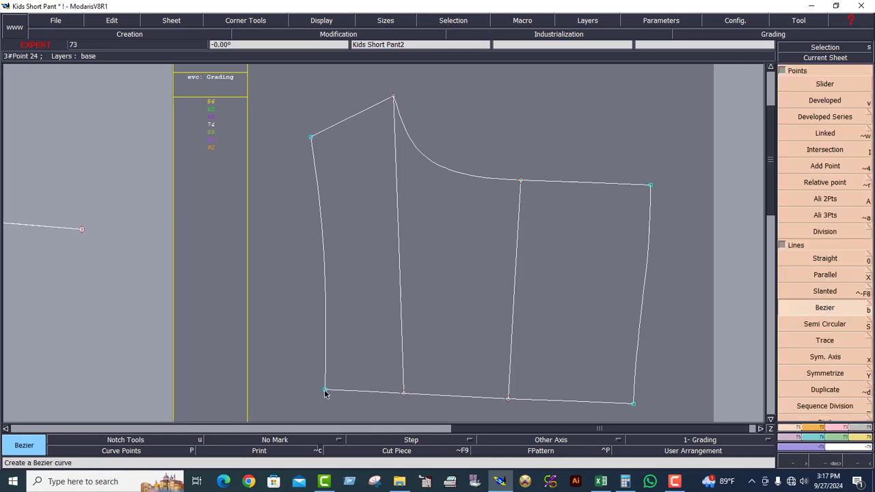
pyautogui.click(325, 392)
pyautogui.click(311, 138)
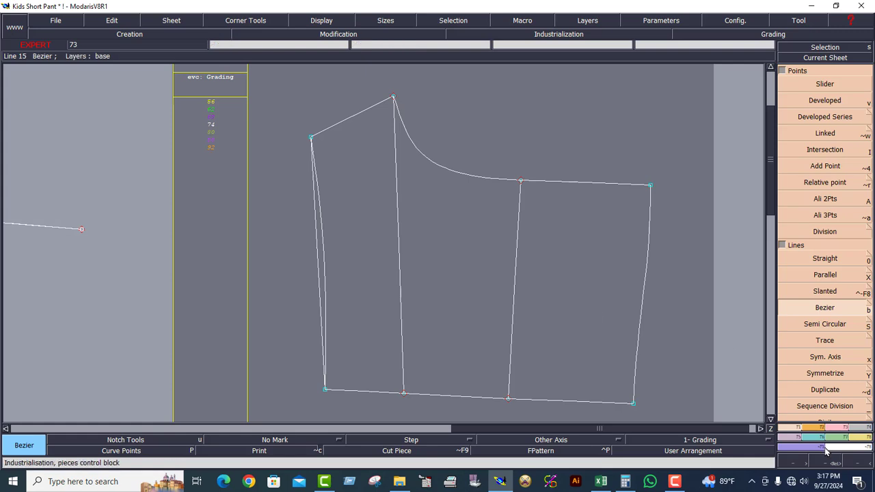
# Create a parallel of the new straight hem line inside the piece at a distance of 2 cm
pyautogui.click(825, 275)
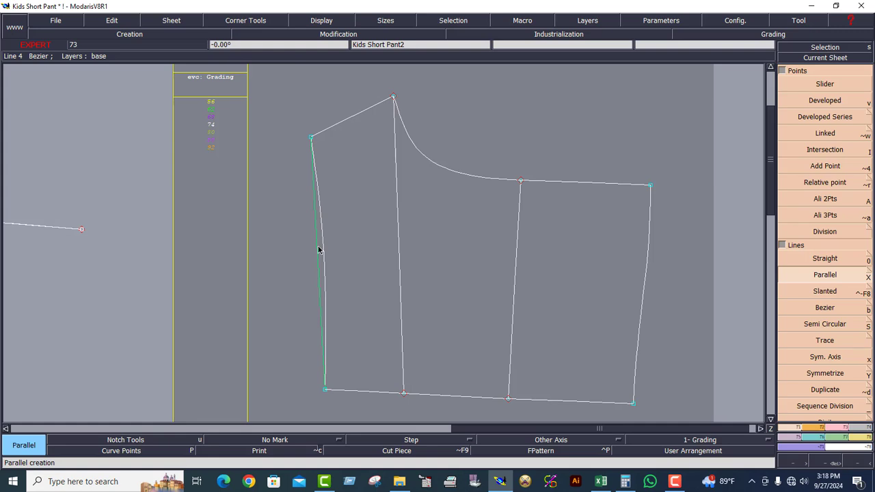
pyautogui.click(318, 249)
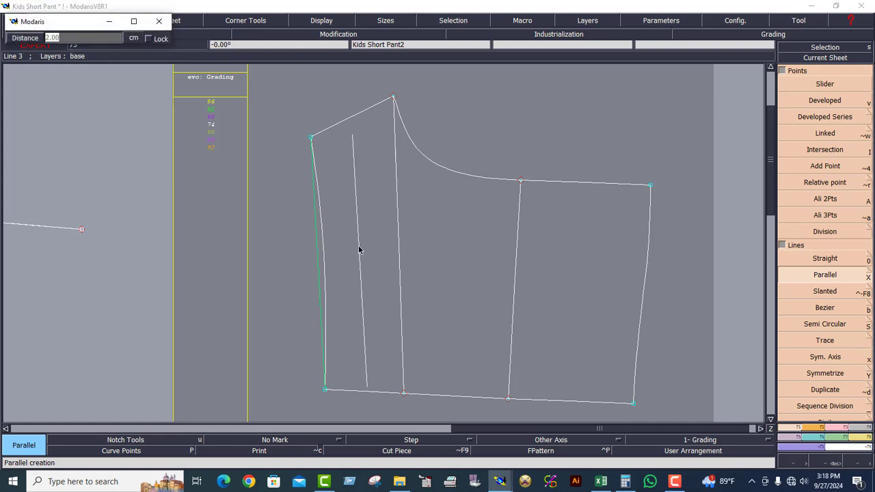
pyautogui.write('-2')
pyautogui.press('Return')
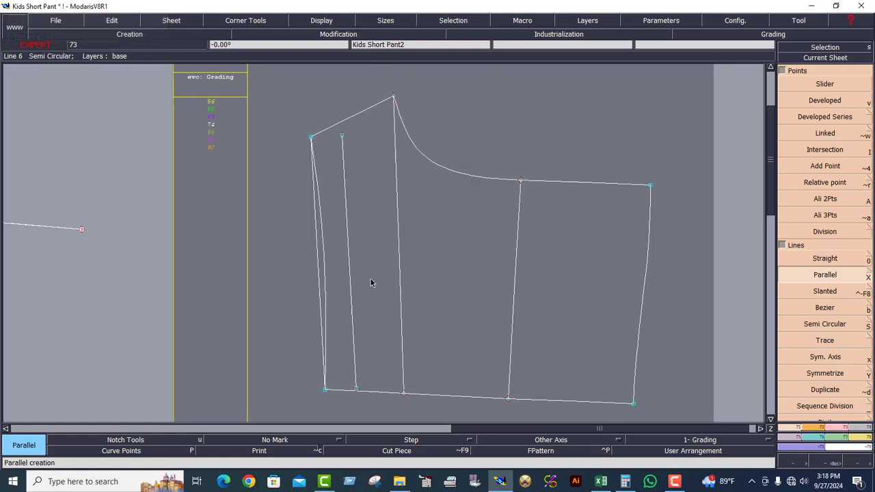
# Adjust both ends of the inner parallel line to meet the upper and lower edges of the piece
pyautogui.click(840, 435)
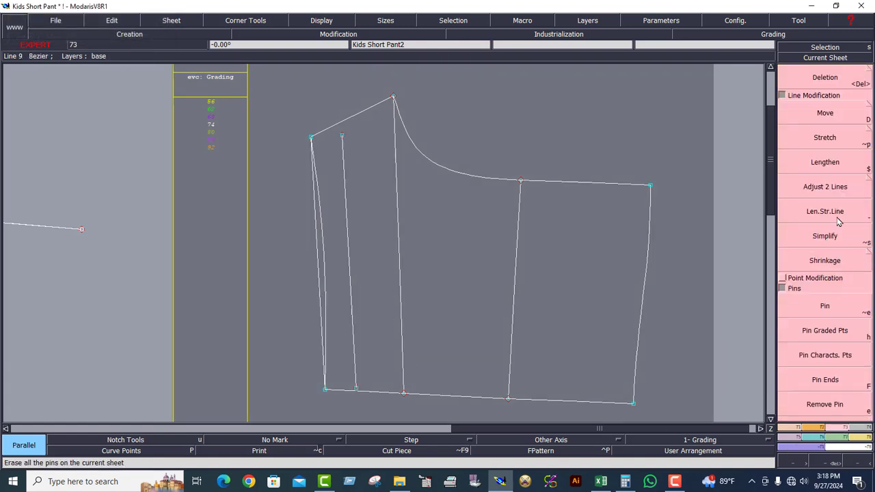
pyautogui.click(828, 189)
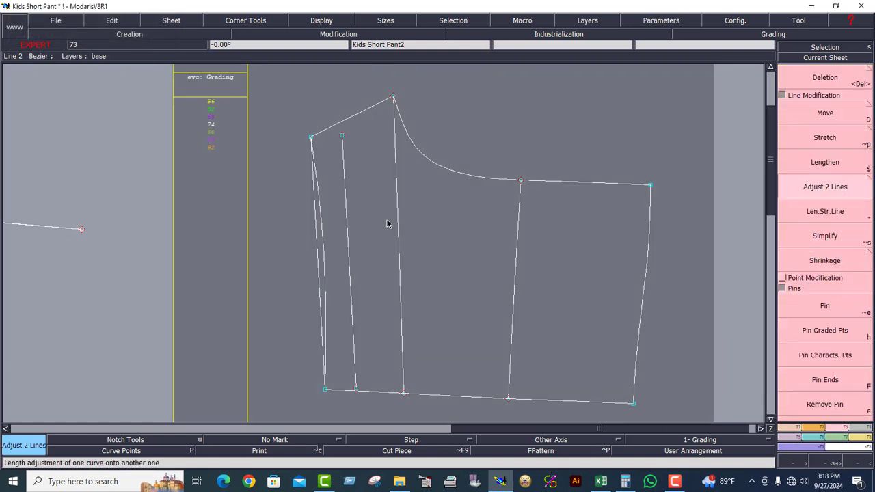
pyautogui.click(343, 152)
pyautogui.click(349, 125)
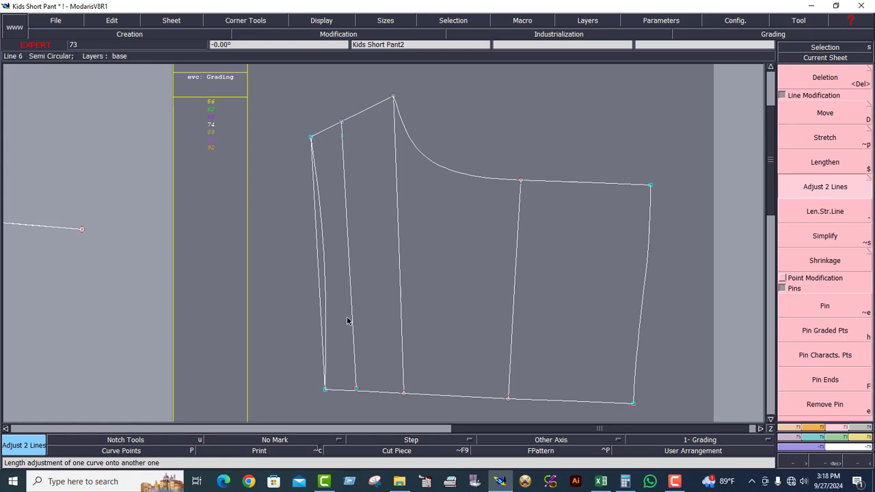
pyautogui.click(362, 392)
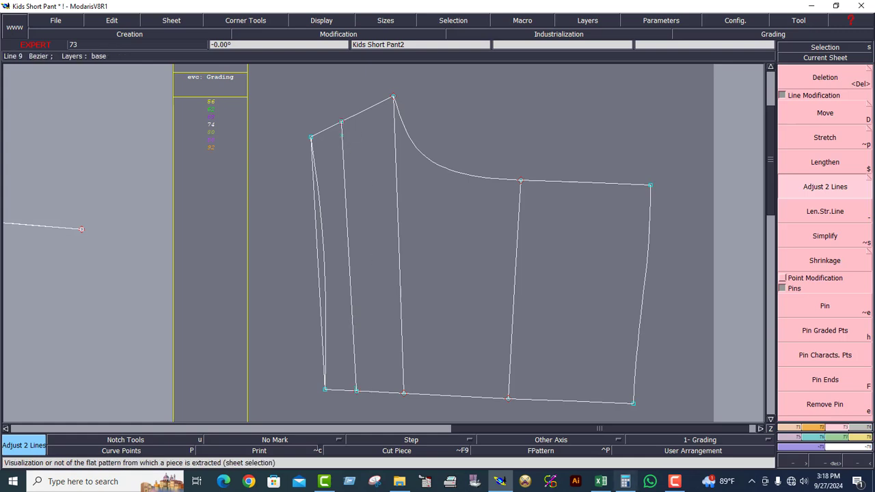
# Delete the leftover point just above the inner parallel line's lower end and recentre the sheet
pyautogui.click(826, 462)
pyautogui.moveTo(234, 293); pyautogui.dragTo(488, 429)
pyautogui.moveTo(246, 217); pyautogui.dragTo(576, 391)
pyautogui.click(851, 80)
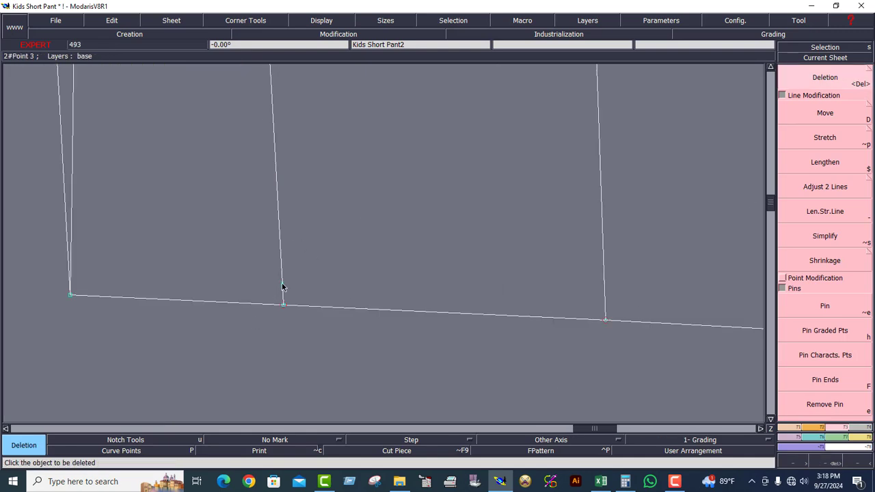
pyautogui.click(833, 59)
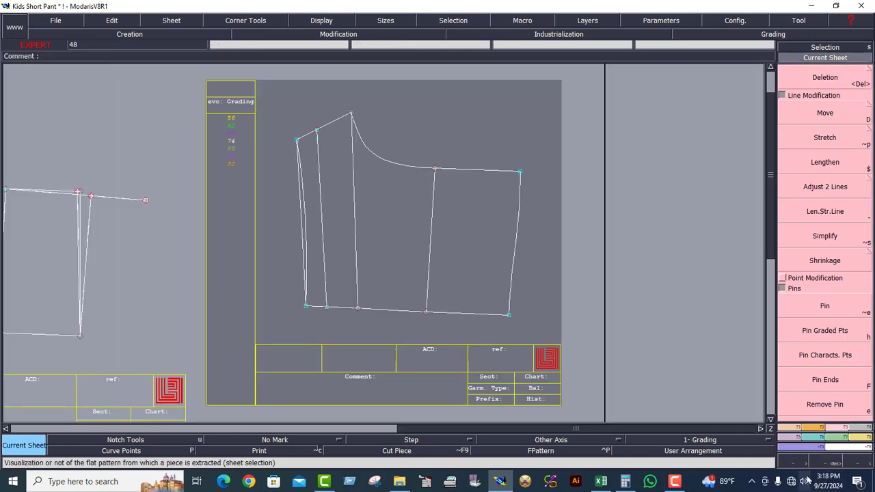
# Delete the leftover point just below the upper end of the inner parallel line on Kids Short Pant2
pyautogui.moveTo(218, 104); pyautogui.dragTo(418, 196)
pyautogui.moveTo(242, 118); pyautogui.dragTo(632, 305)
pyautogui.click(826, 78)
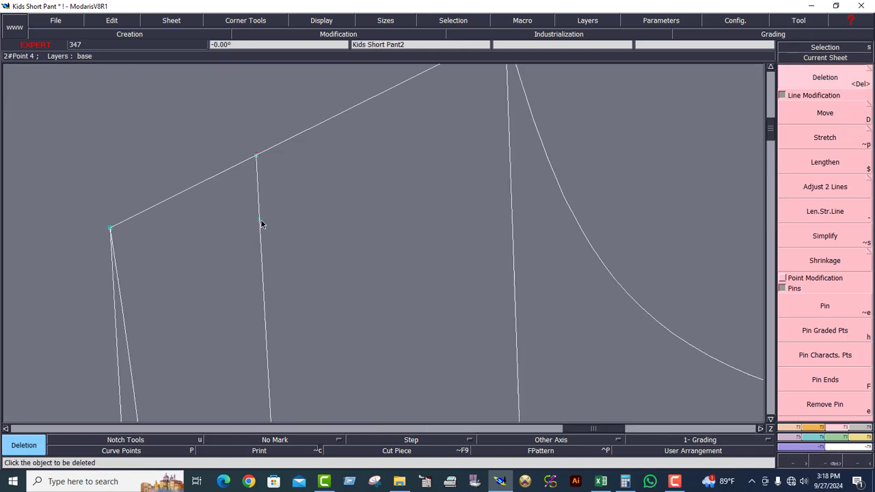
# Create a symmetry axis on the straight hem line and mirror the inner parallel line across it to the outside of the piece
pyautogui.click(838, 58)
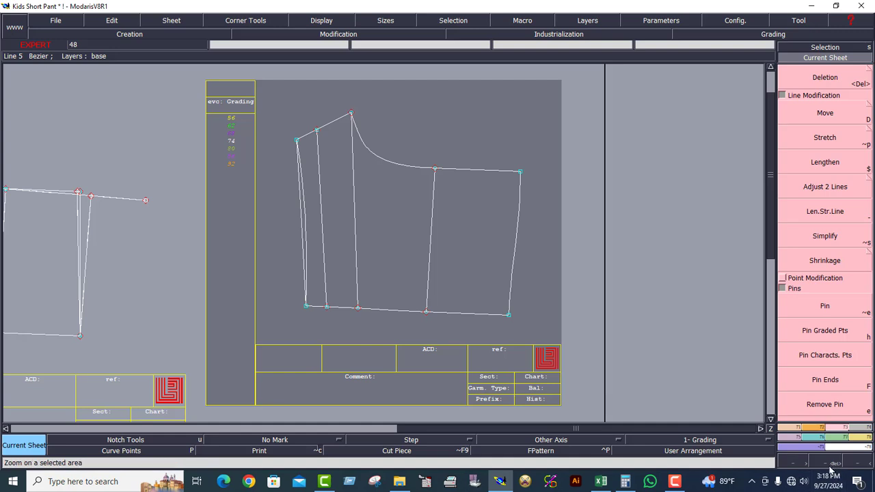
pyautogui.moveTo(395, 332); pyautogui.dragTo(182, 112)
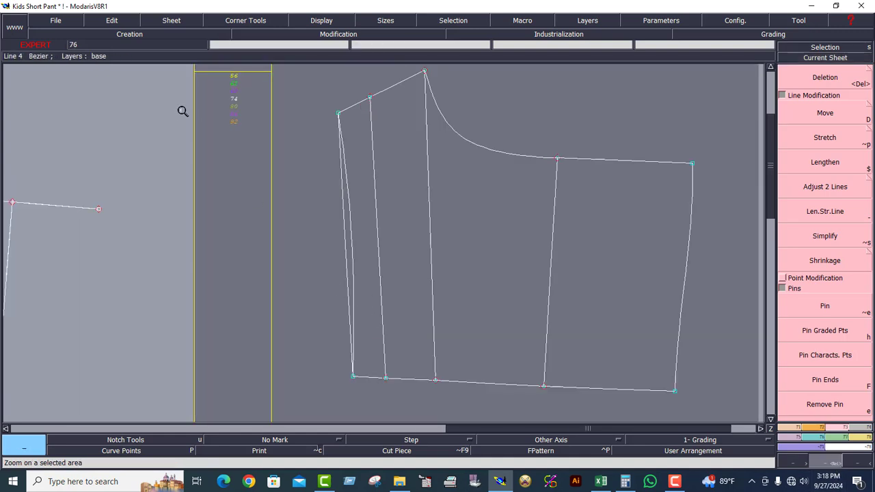
pyautogui.moveTo(281, 92); pyautogui.dragTo(459, 410)
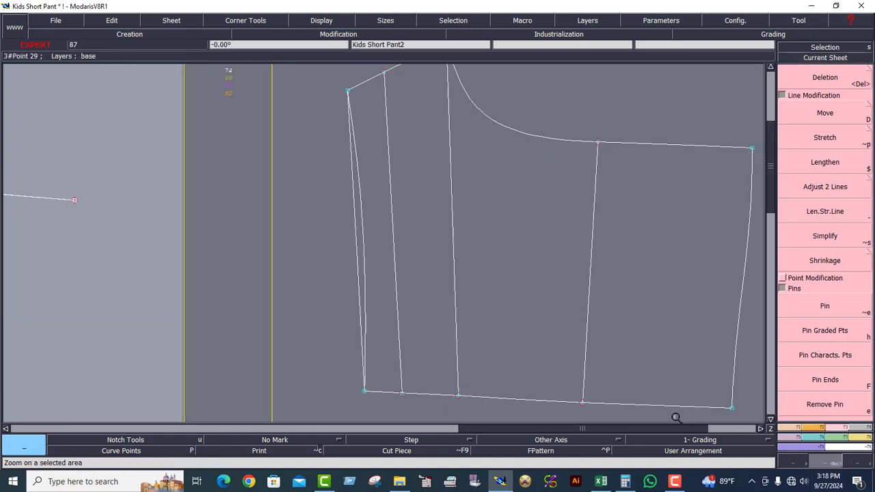
pyautogui.click(798, 429)
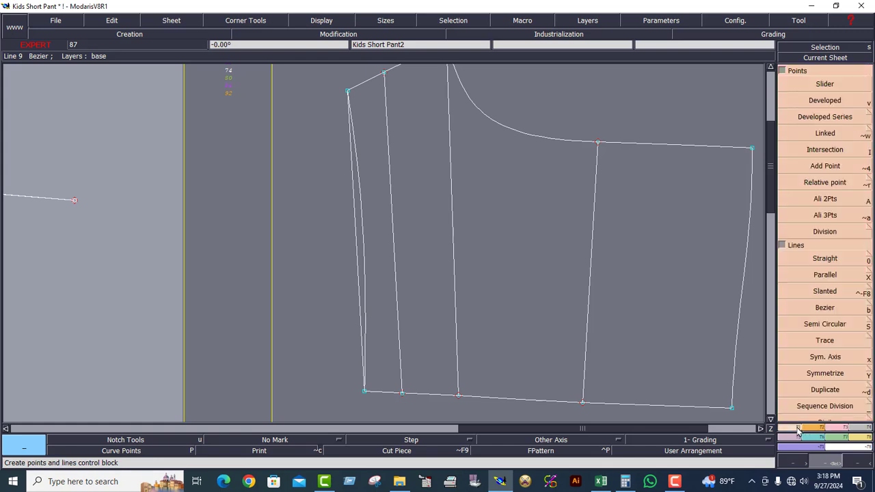
pyautogui.click(352, 240)
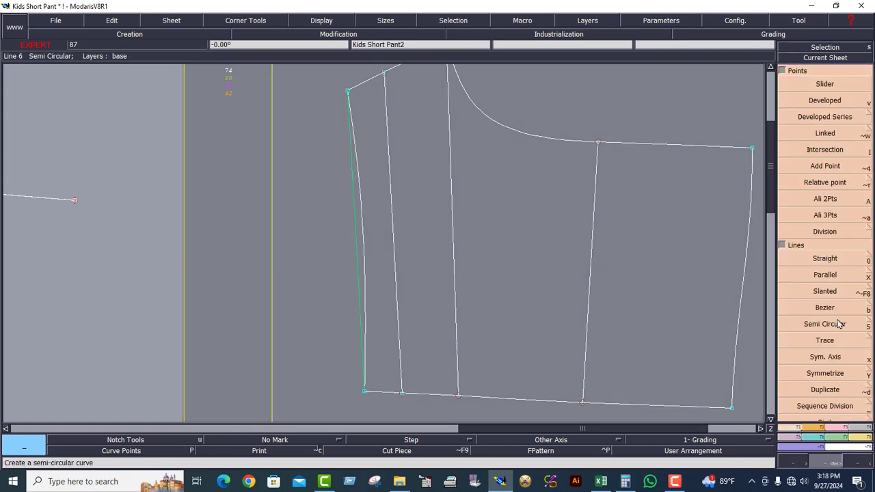
pyautogui.click(826, 357)
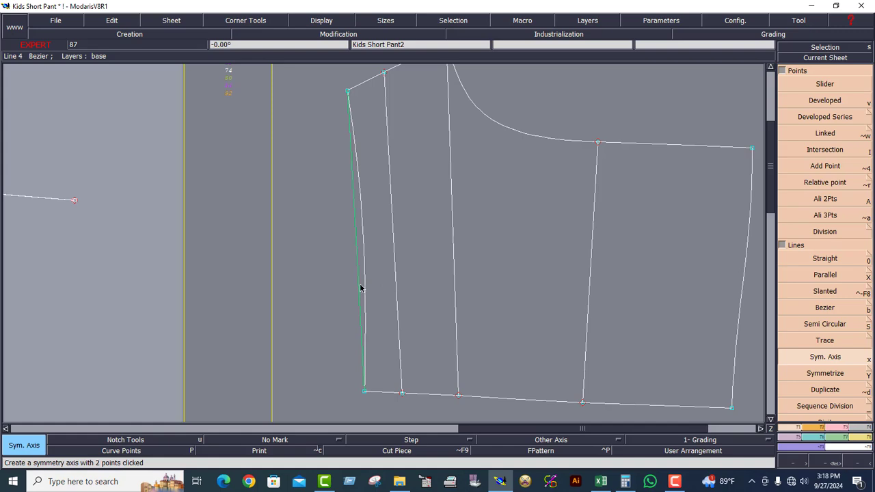
pyautogui.click(358, 281)
pyautogui.click(353, 189)
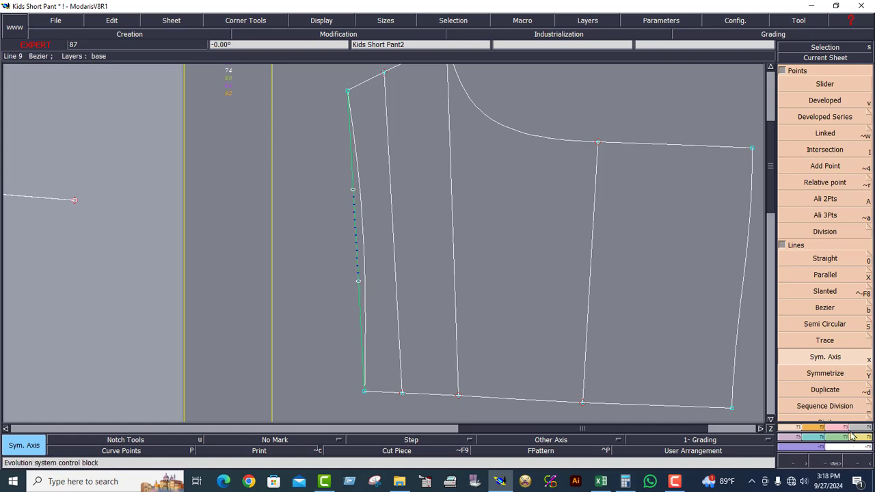
pyautogui.click(826, 375)
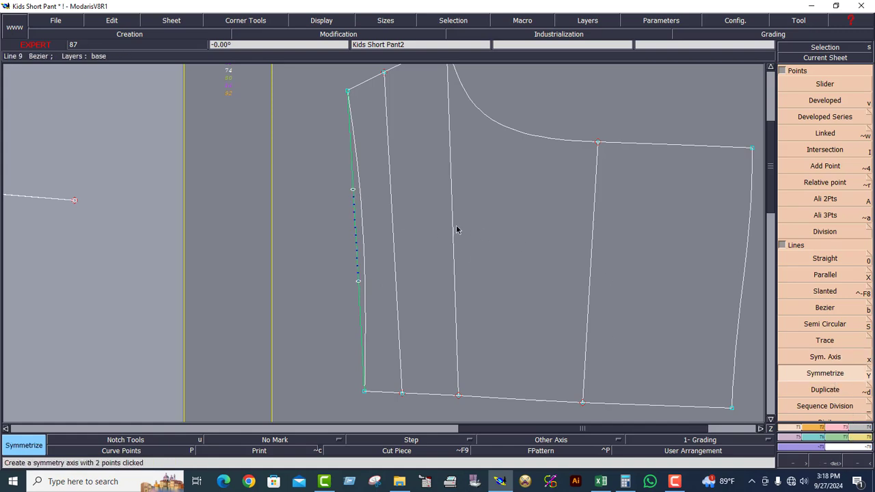
pyautogui.click(390, 207)
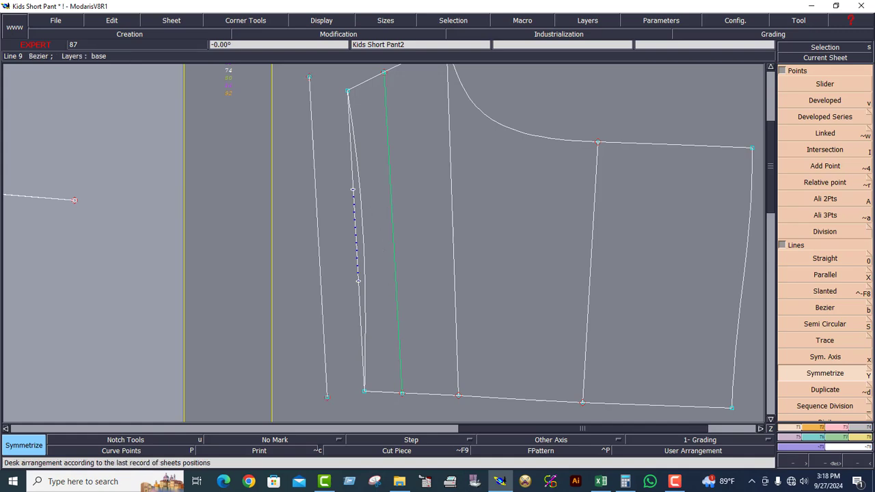
# Create a second symmetry axis on the mirrored line and mirror the straight hem line across it to form the outermost hem line
pyautogui.press('x')
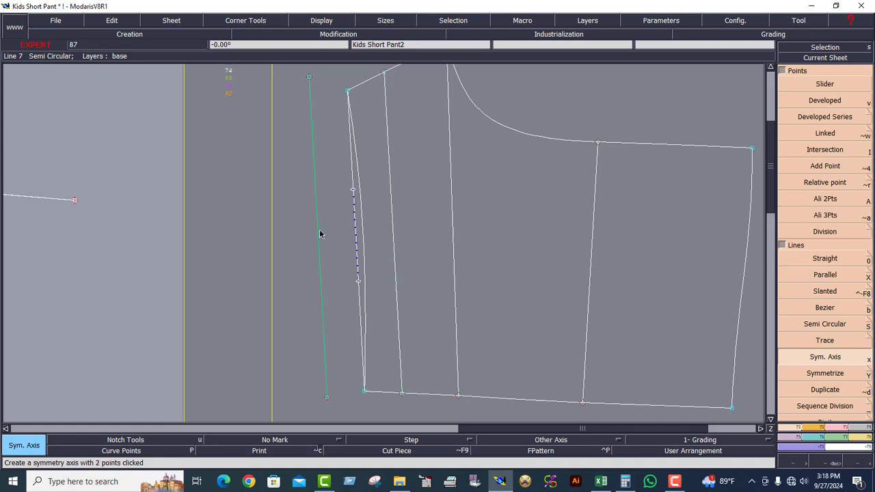
pyautogui.click(316, 167)
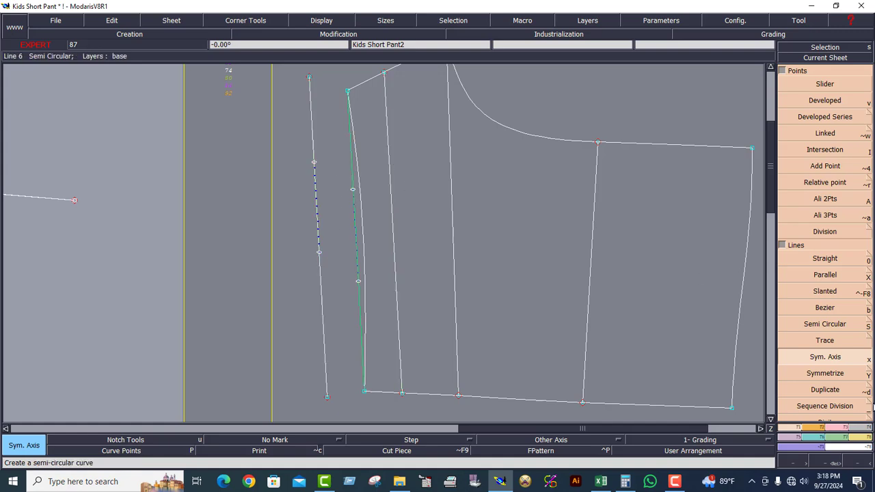
pyautogui.click(825, 374)
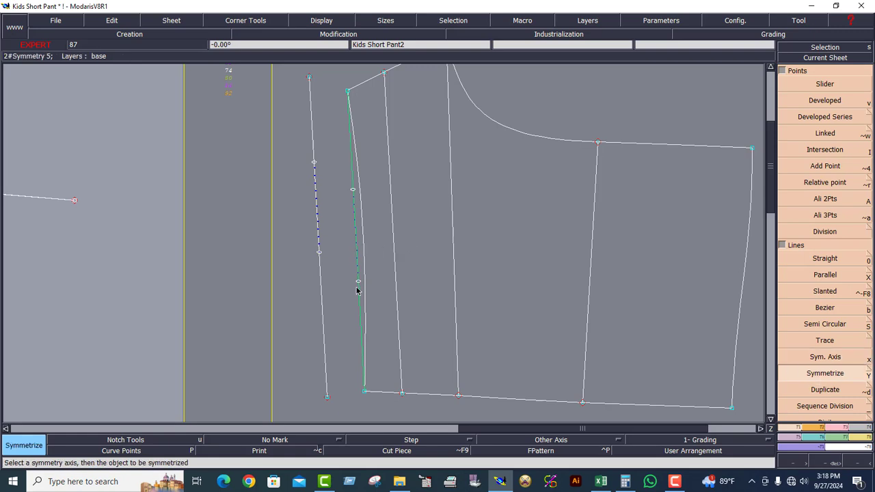
pyautogui.click(361, 309)
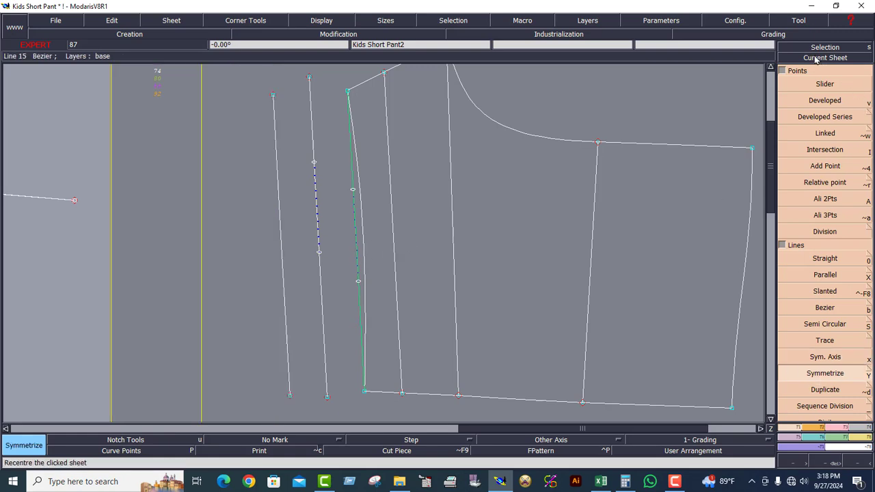
# Join the upper ends of the outermost line, the mirrored line and the hem corner with two straight Bezier segments
pyautogui.click(848, 58)
pyautogui.click(478, 173)
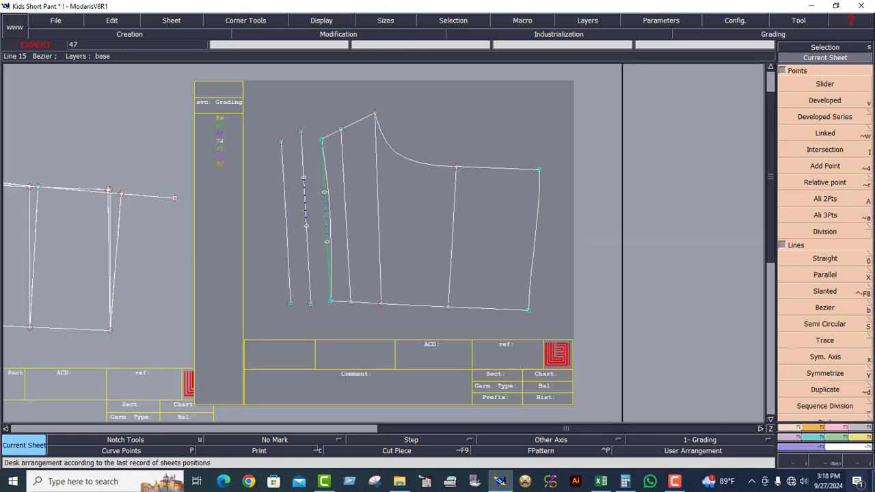
pyautogui.click(824, 463)
pyautogui.moveTo(221, 97); pyautogui.dragTo(424, 318)
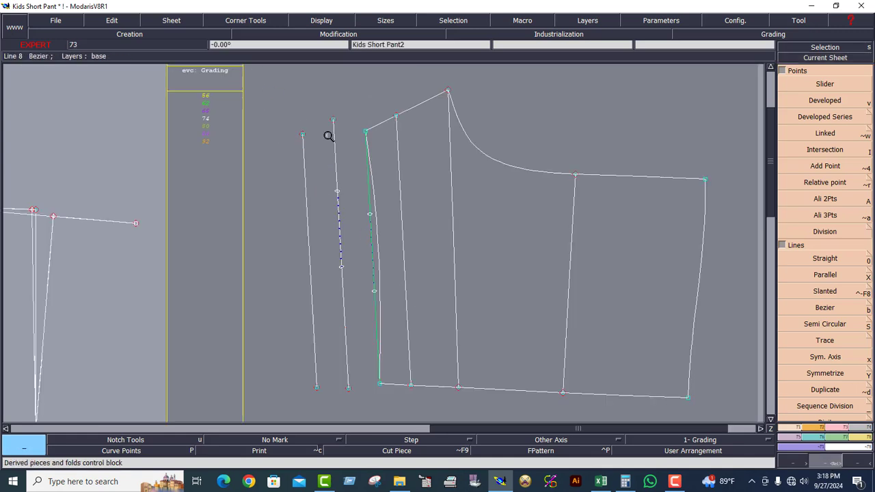
pyautogui.moveTo(329, 136); pyautogui.dragTo(480, 224)
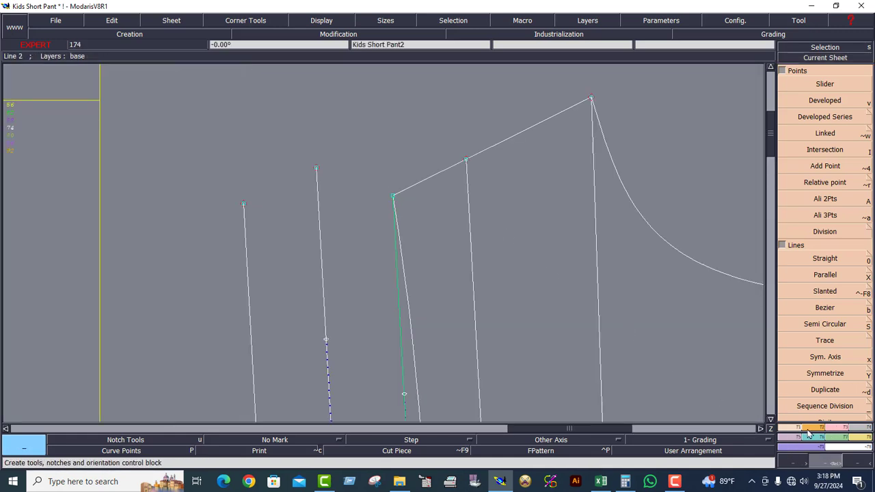
pyautogui.click(825, 308)
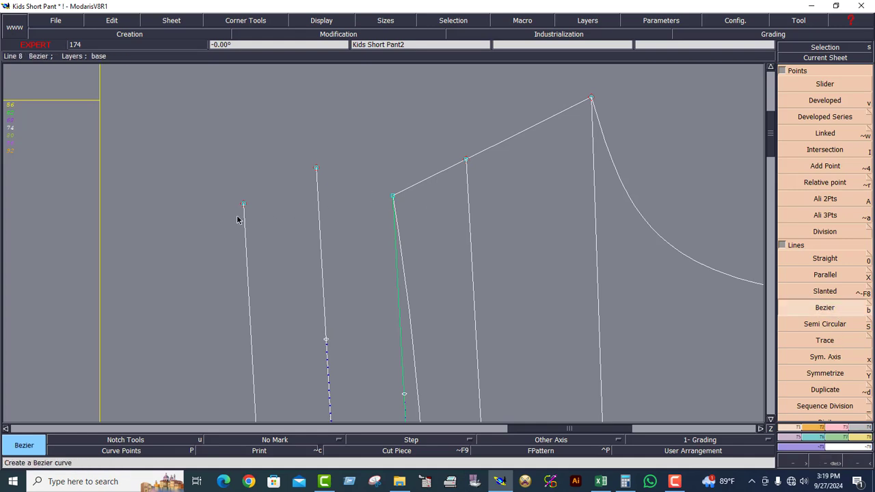
pyautogui.click(244, 205)
pyautogui.click(316, 169)
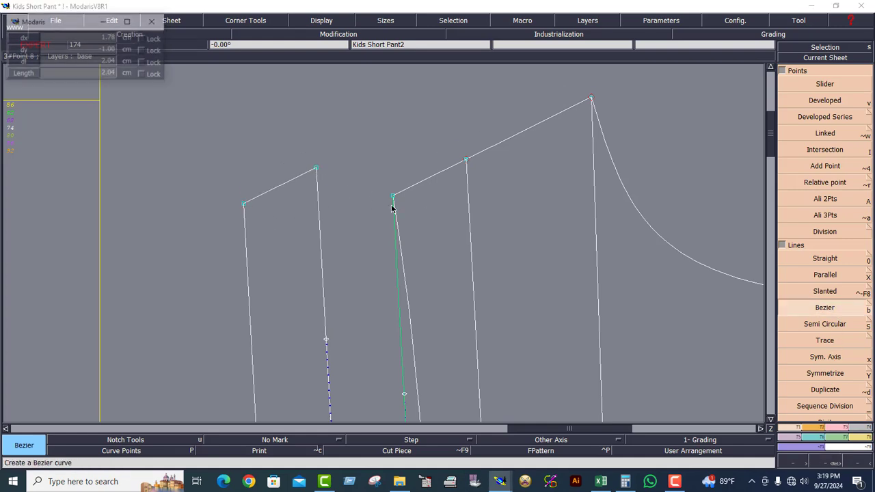
pyautogui.click(393, 196)
# Join the lower ends of the outermost line, the mirrored line and the hem corner with two straight Bezier segments
pyautogui.click(820, 58)
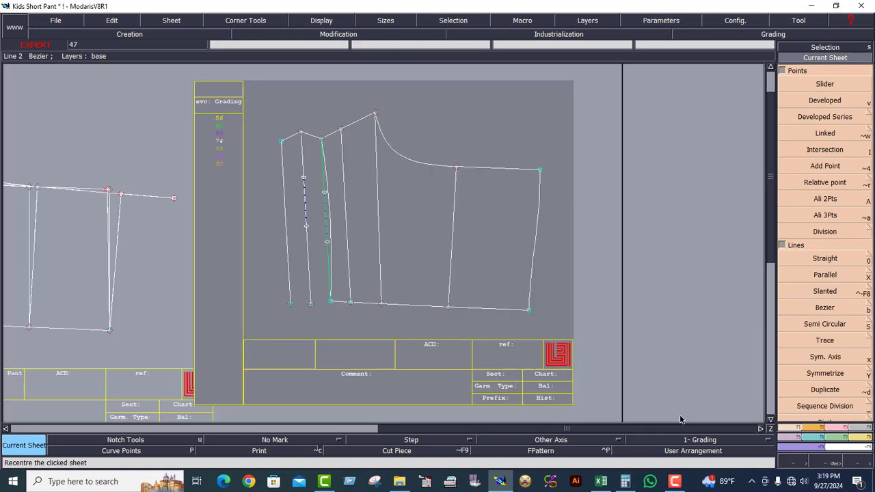
pyautogui.moveTo(361, 312); pyautogui.dragTo(400, 323)
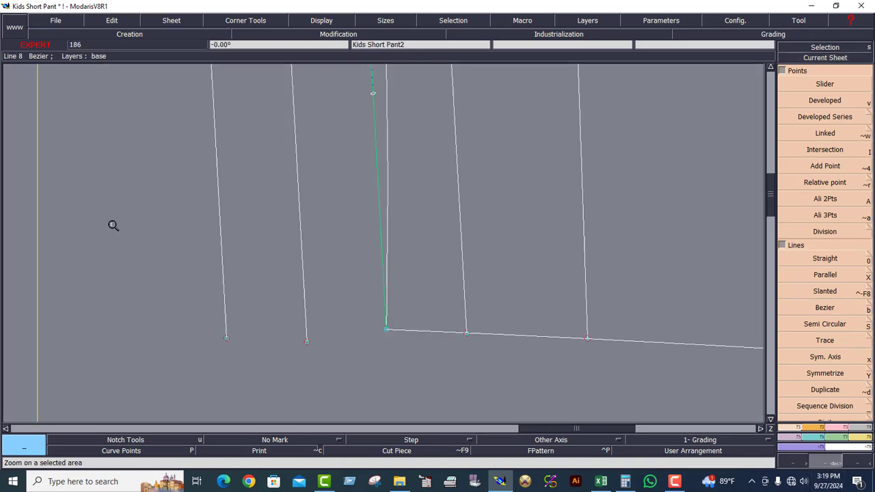
pyautogui.moveTo(113, 226); pyautogui.dragTo(612, 386)
pyautogui.click(826, 308)
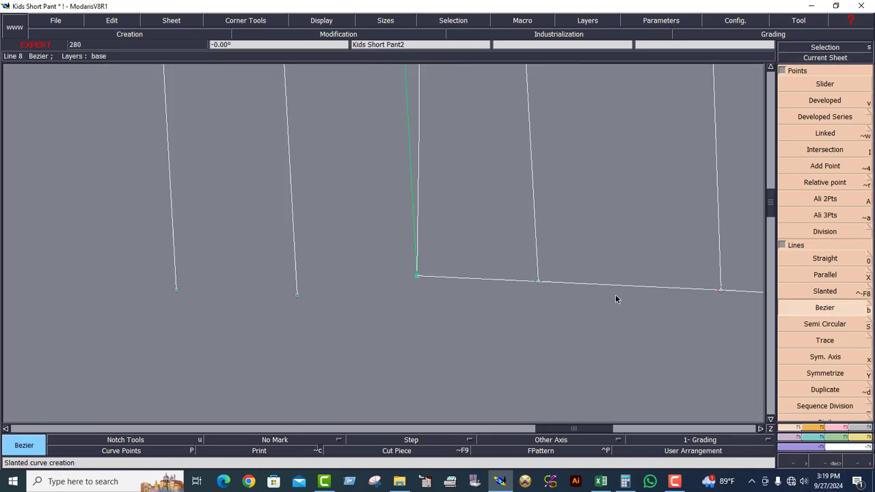
pyautogui.click(176, 290)
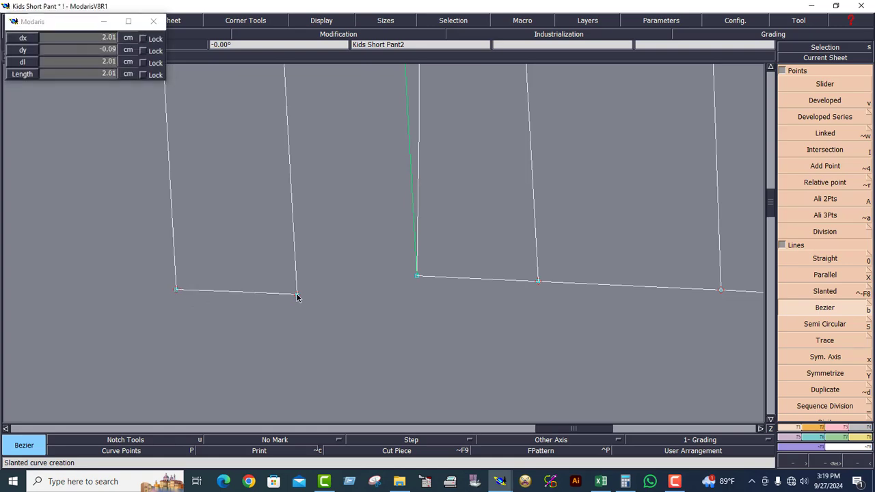
pyautogui.click(297, 294)
pyautogui.click(417, 276)
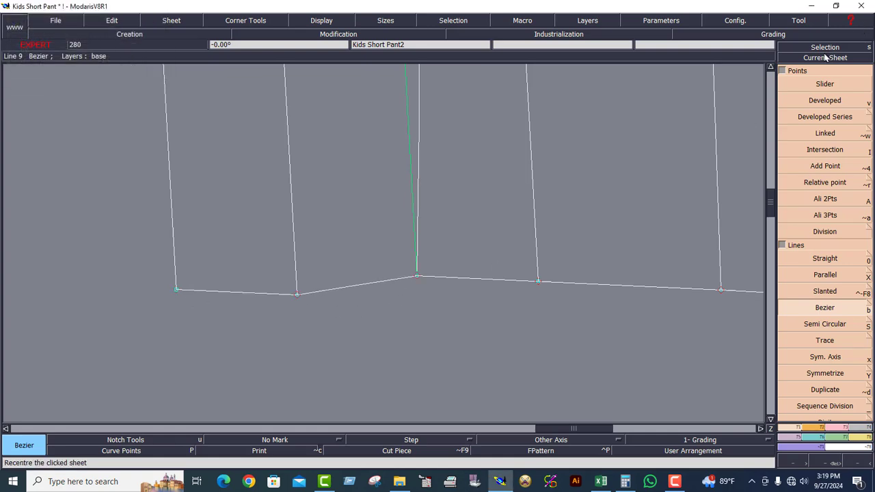
# Pin the characteristic points of the Kids Short Pant2 sheet, including the ends of both symmetry axes
pyautogui.click(672, 109)
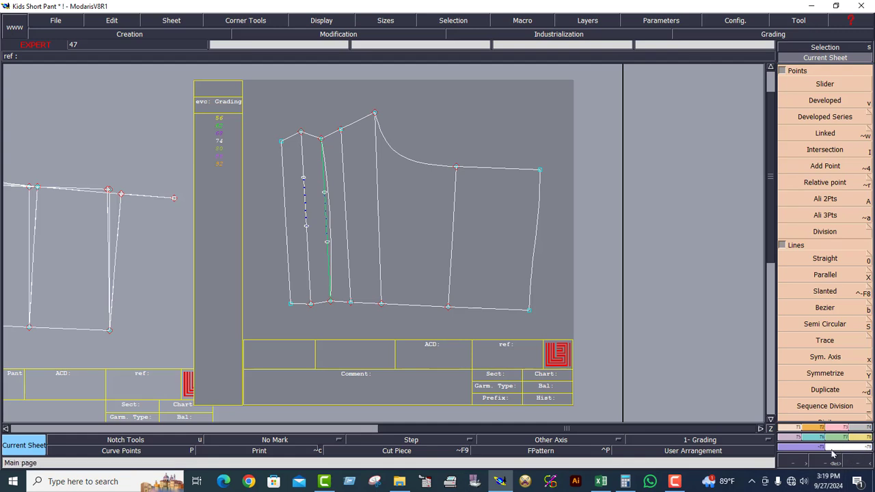
pyautogui.click(415, 364)
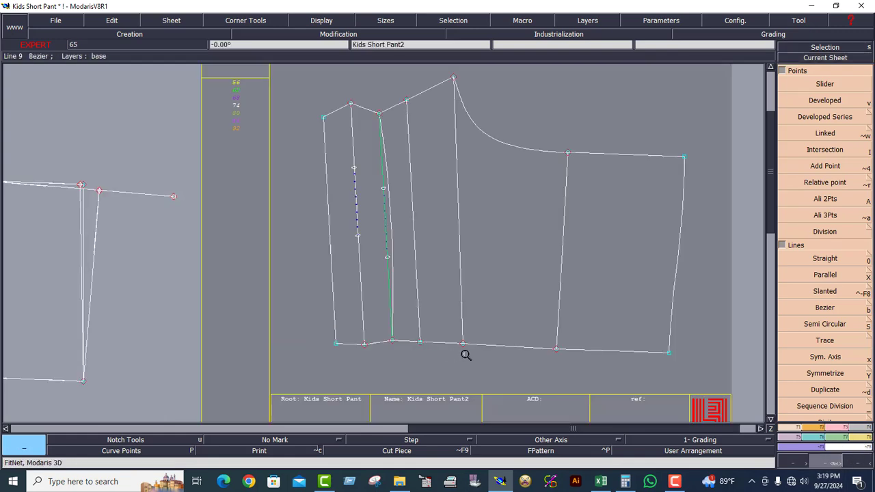
pyautogui.click(837, 433)
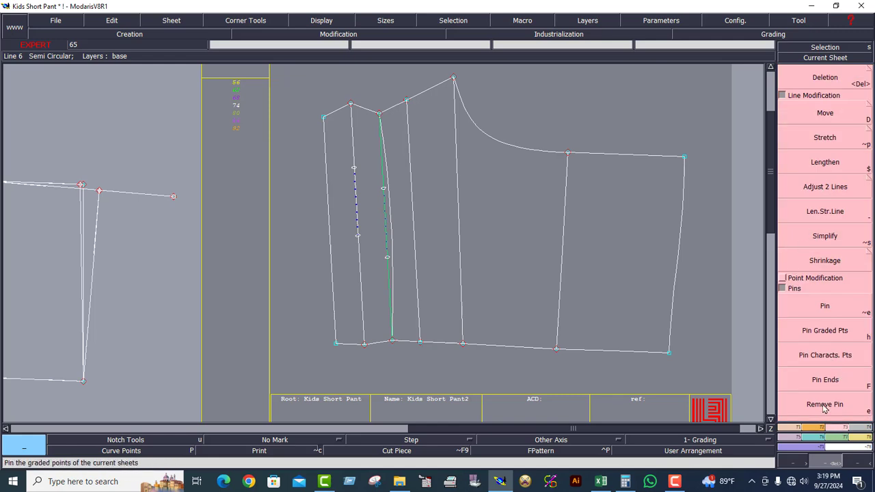
pyautogui.click(833, 309)
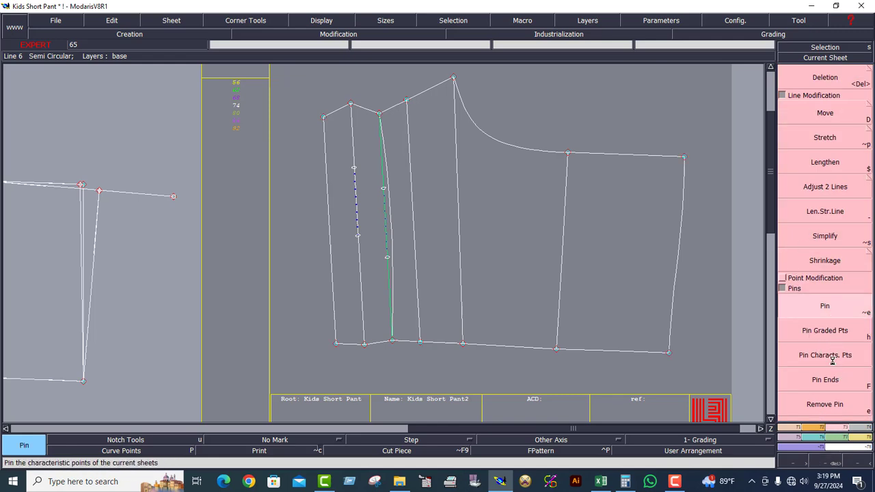
# Move the lower segment between the outermost and mirrored lines by 0.00 cm in X and 0.15 cm in Y
pyautogui.click(827, 117)
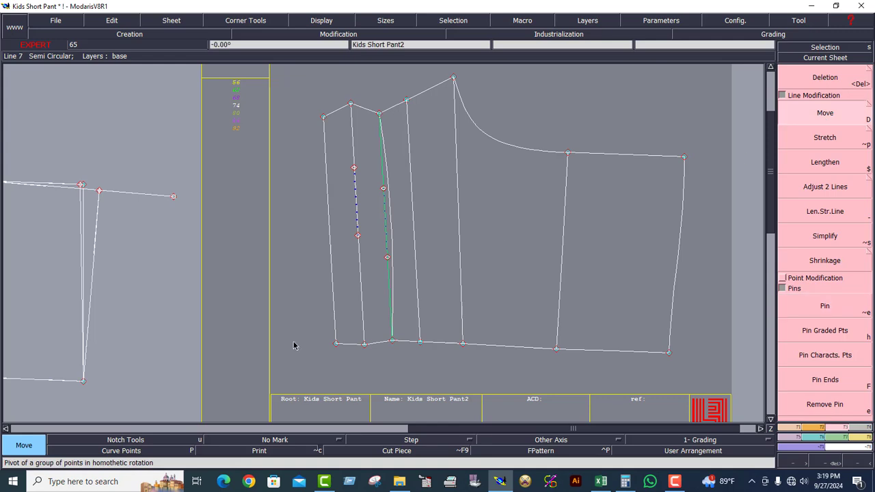
pyautogui.click(366, 346)
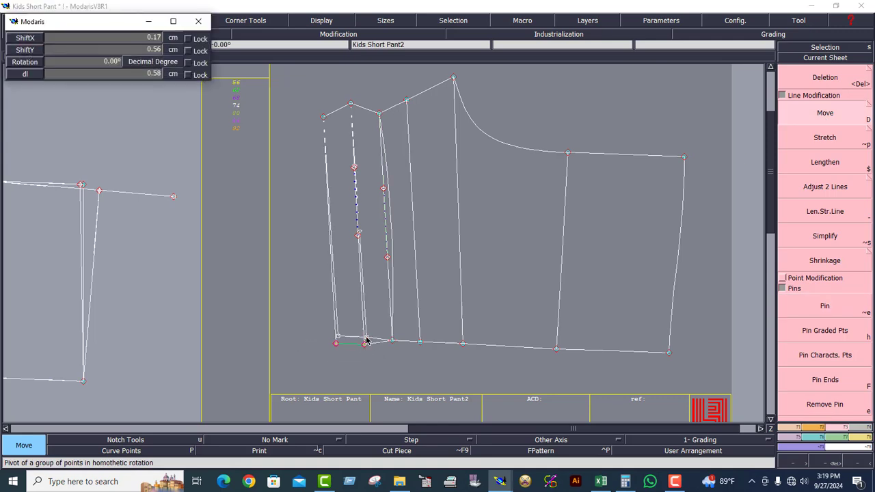
pyautogui.press('Tab')
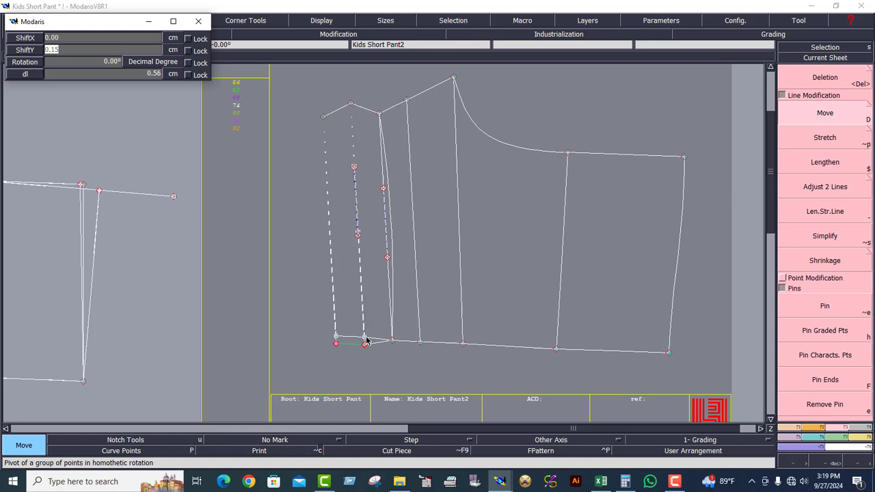
pyautogui.press('Return')
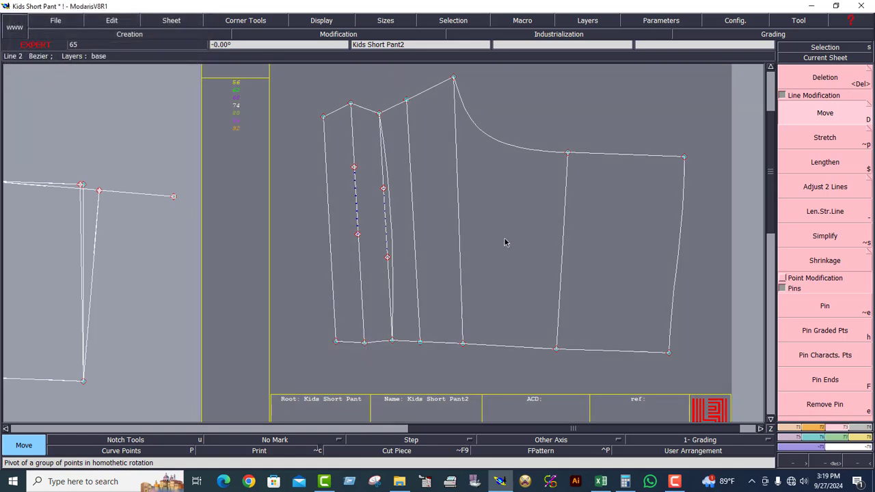
# Erase the two dashed symmetry axis segments lying on the straight hem lines of Kids Short Pant2
pyautogui.click(826, 465)
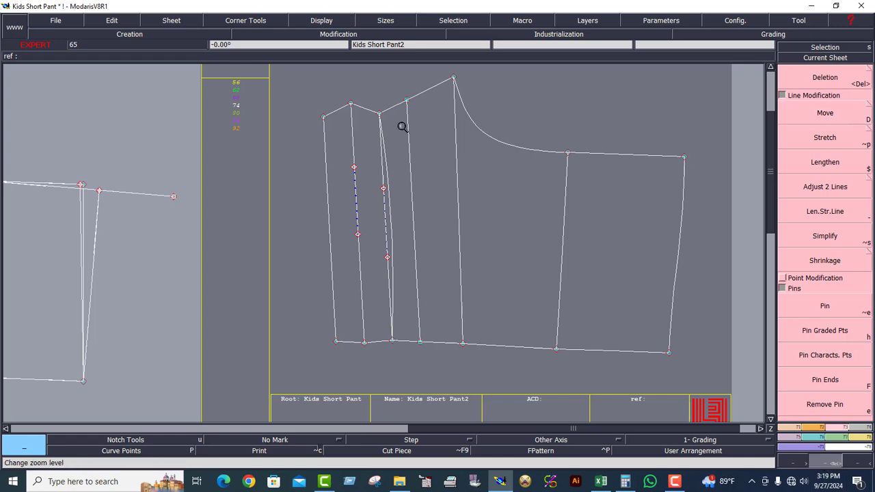
pyautogui.moveTo(292, 86); pyautogui.dragTo(485, 370)
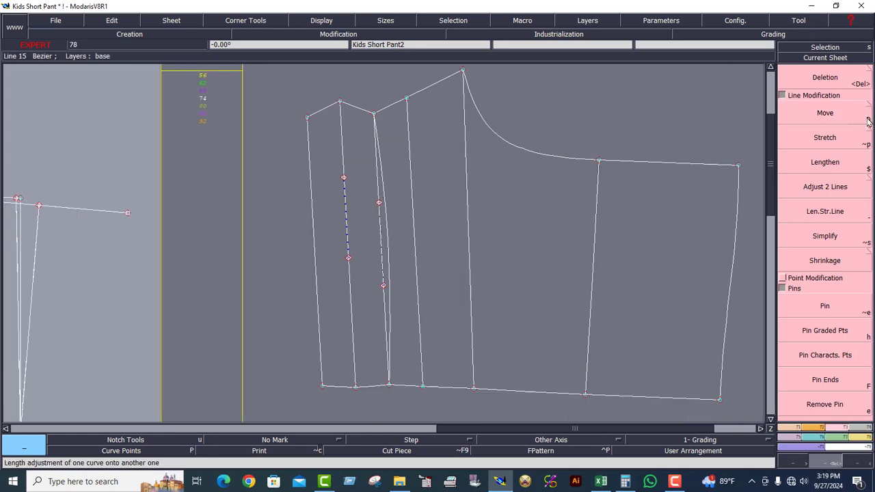
pyautogui.moveTo(320, 154); pyautogui.dragTo(431, 346)
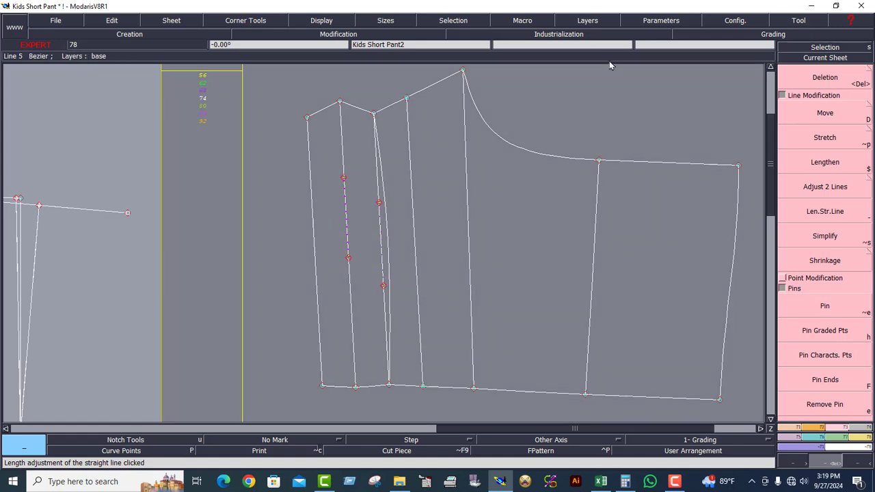
pyautogui.click(589, 21)
pyautogui.click(583, 82)
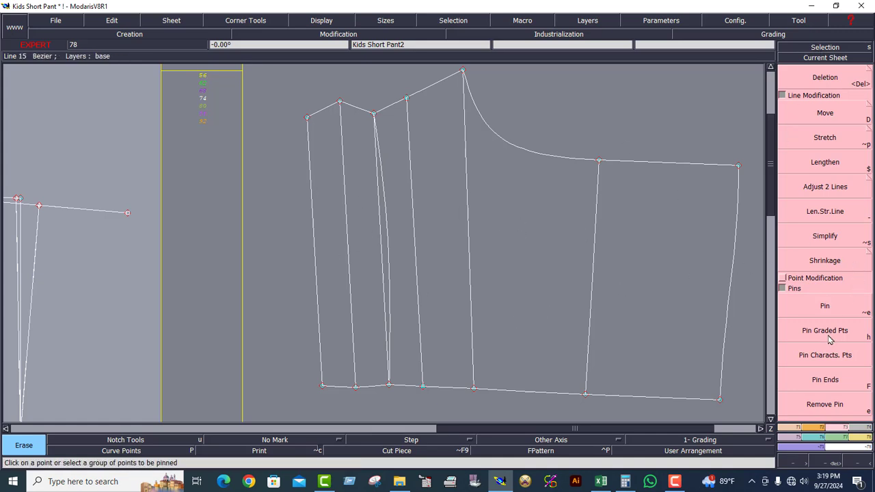
# Create two parallels of the curved hem line, one at the middle straight line and one at the outermost straight line
pyautogui.click(795, 429)
pyautogui.click(833, 276)
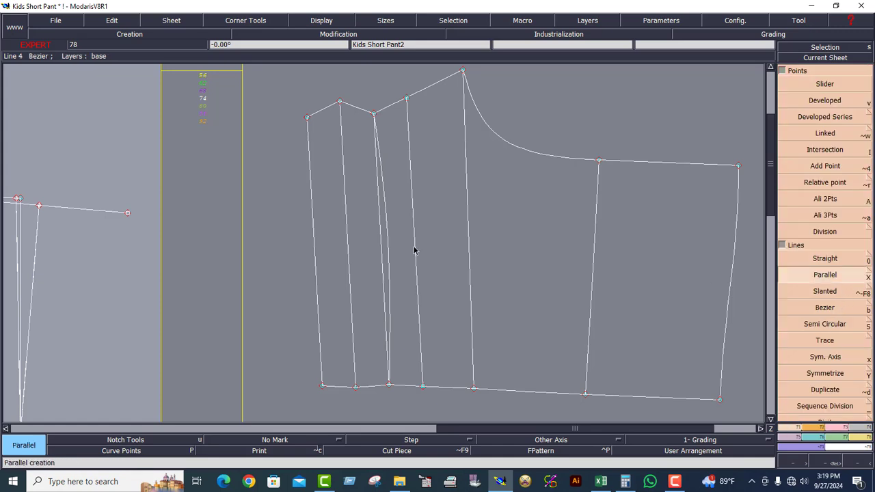
pyautogui.click(390, 237)
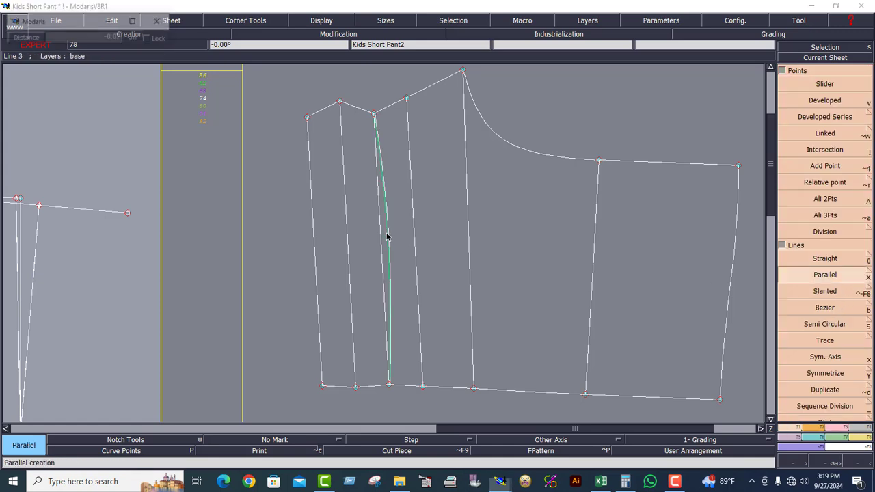
pyautogui.click(352, 245)
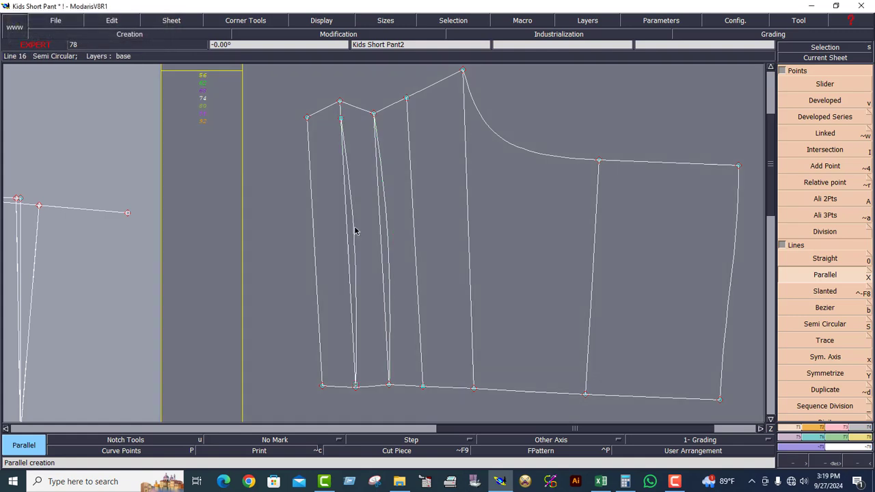
pyautogui.click(352, 232)
pyautogui.click(364, 241)
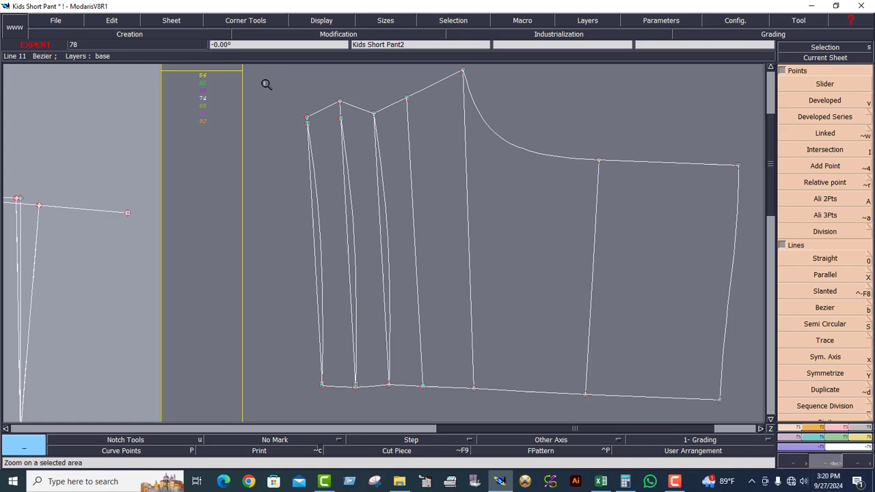
# Attach the upper ends of both new parallel curves to the upper end points of the middle and outermost straight lines
pyautogui.moveTo(264, 84); pyautogui.dragTo(430, 165)
pyautogui.moveTo(97, 116); pyautogui.dragTo(659, 374)
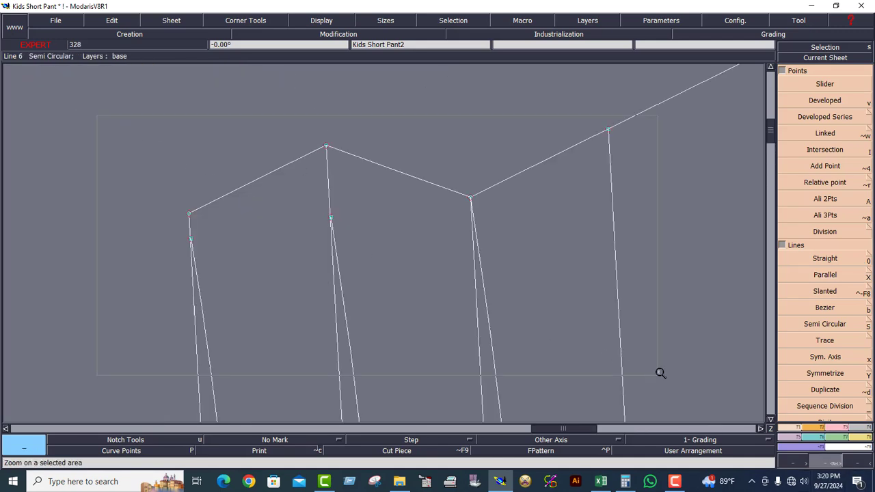
pyautogui.click(837, 428)
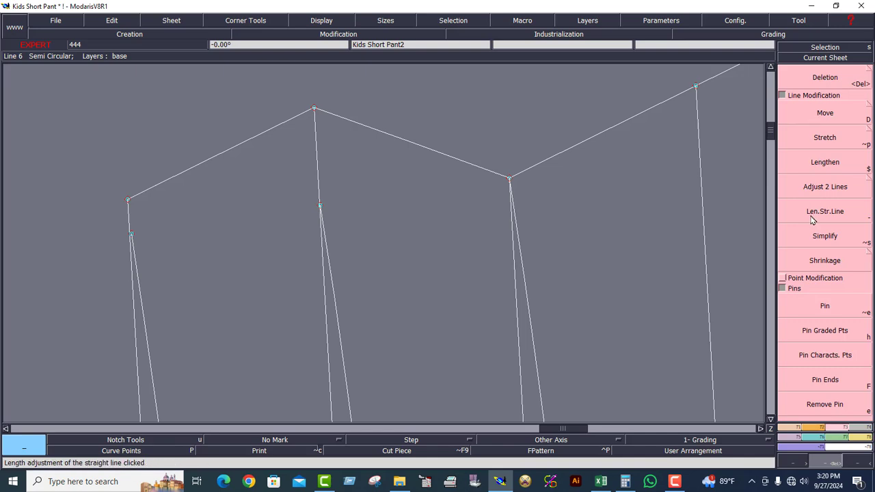
pyautogui.click(786, 281)
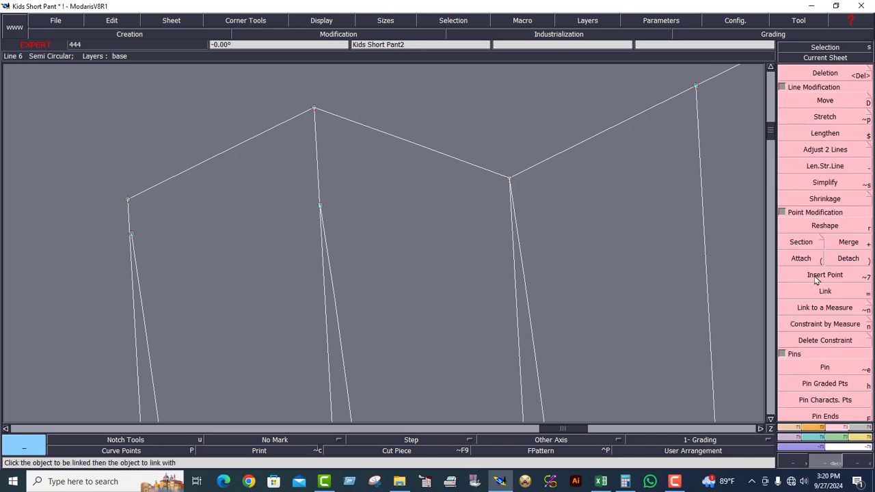
pyautogui.click(802, 259)
pyautogui.click(321, 207)
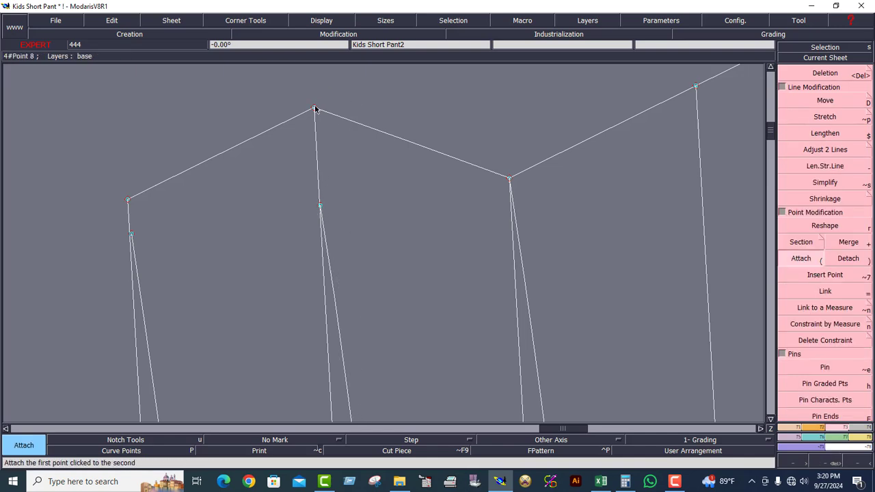
pyautogui.click(314, 109)
pyautogui.click(131, 235)
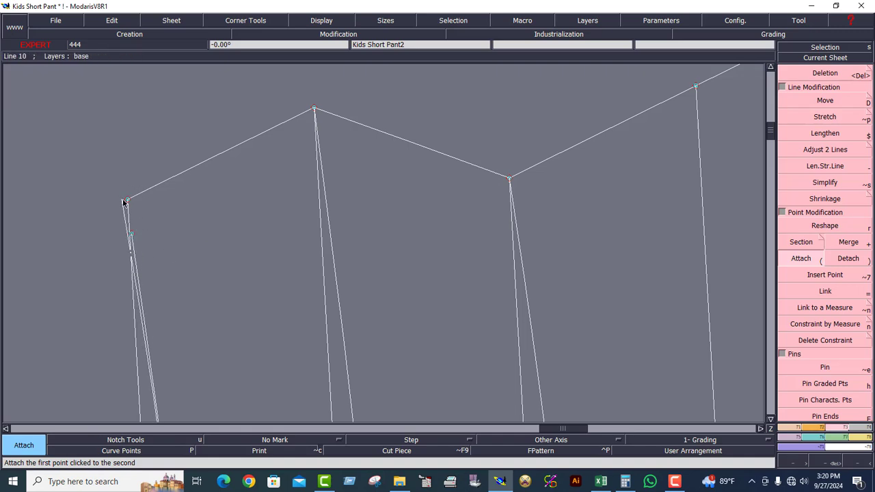
pyautogui.click(128, 200)
# Attach the lower ends of both new parallel curves to the lower end points of the middle and outermost straight lines
pyautogui.click(848, 59)
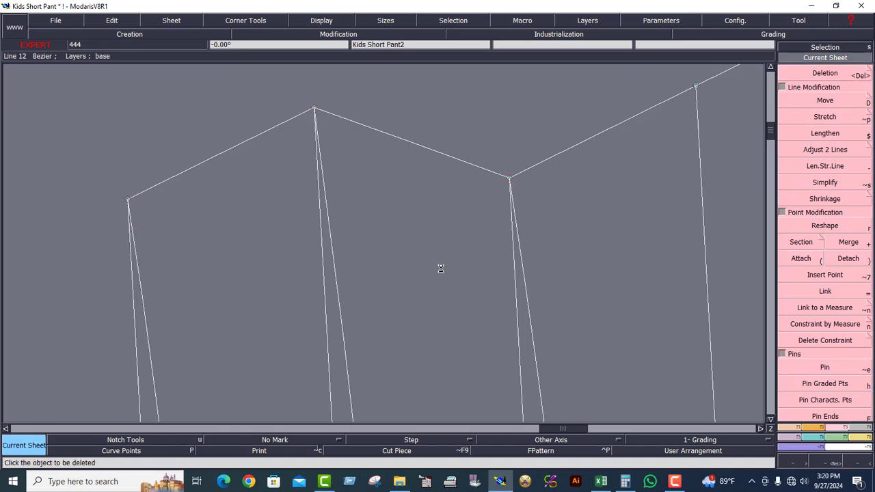
pyautogui.click(441, 268)
pyautogui.click(828, 463)
pyautogui.moveTo(245, 248); pyautogui.dragTo(413, 328)
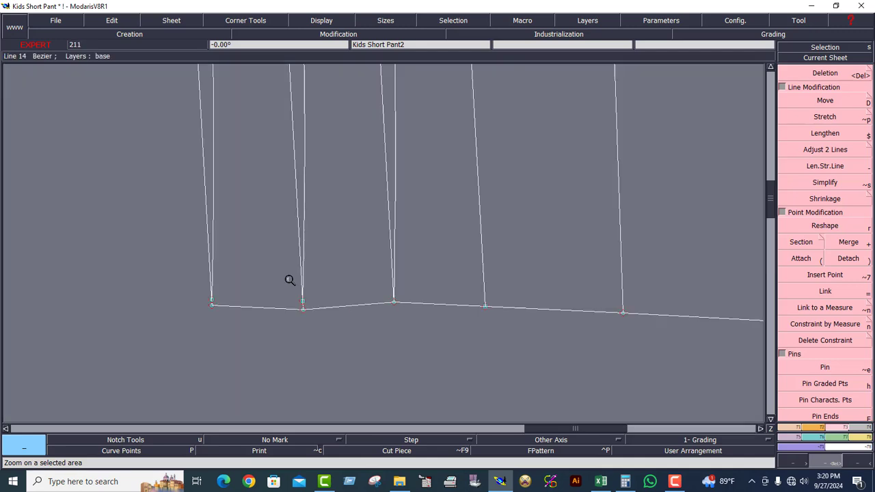
pyautogui.moveTo(136, 188); pyautogui.dragTo(606, 368)
pyautogui.click(802, 259)
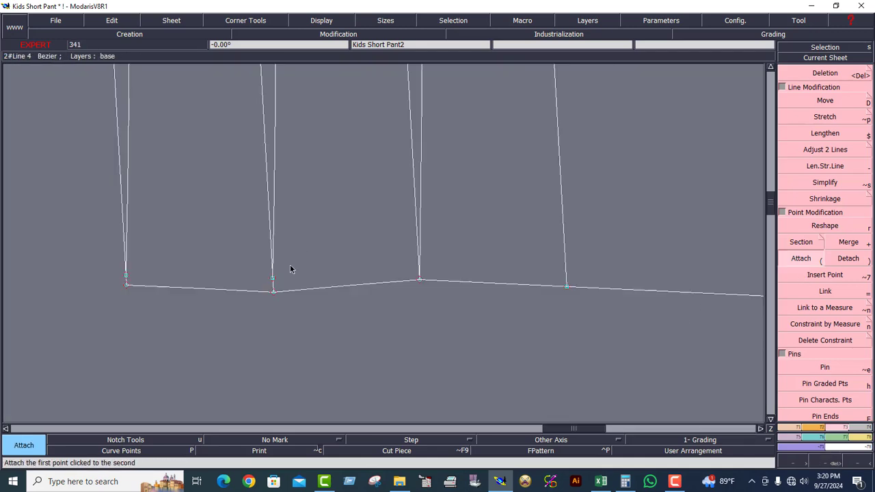
pyautogui.click(273, 278)
pyautogui.click(273, 291)
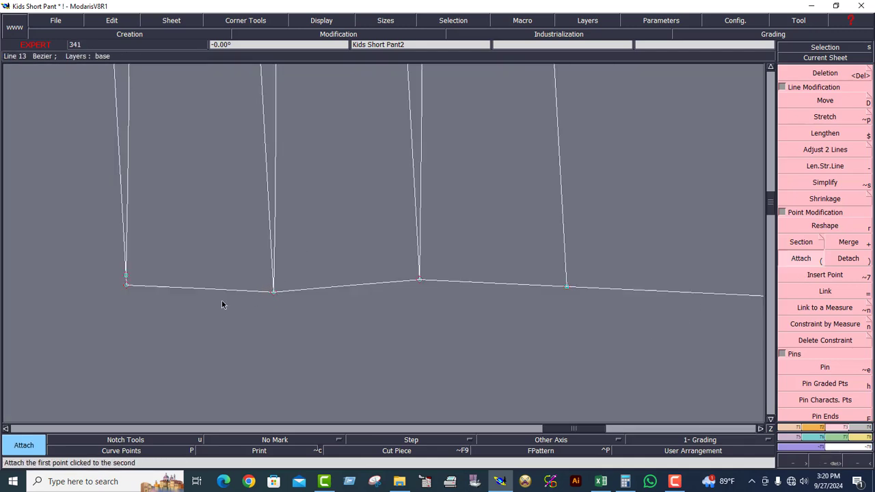
pyautogui.click(126, 276)
pyautogui.click(127, 286)
# Delete the inner straight parallel line and the three straight lines running beside the curved hem lines
pyautogui.click(820, 60)
pyautogui.click(557, 237)
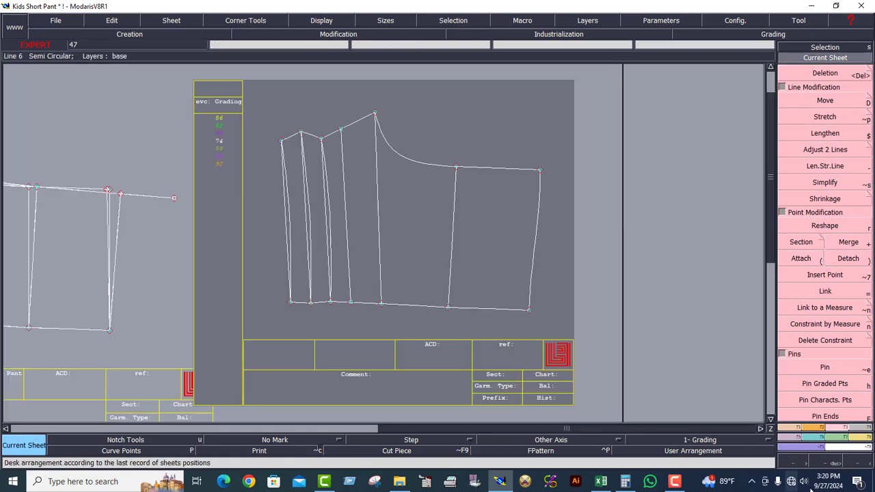
pyautogui.click(830, 467)
pyautogui.click(228, 93)
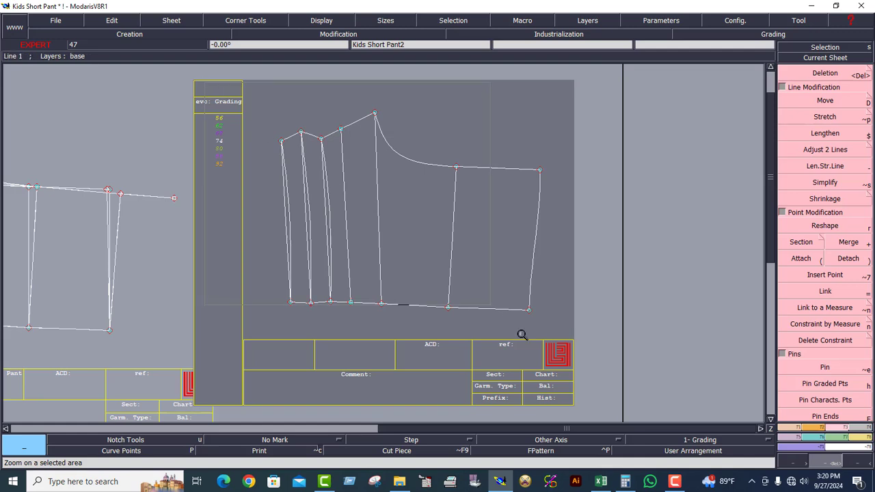
pyautogui.click(519, 336)
pyautogui.click(824, 73)
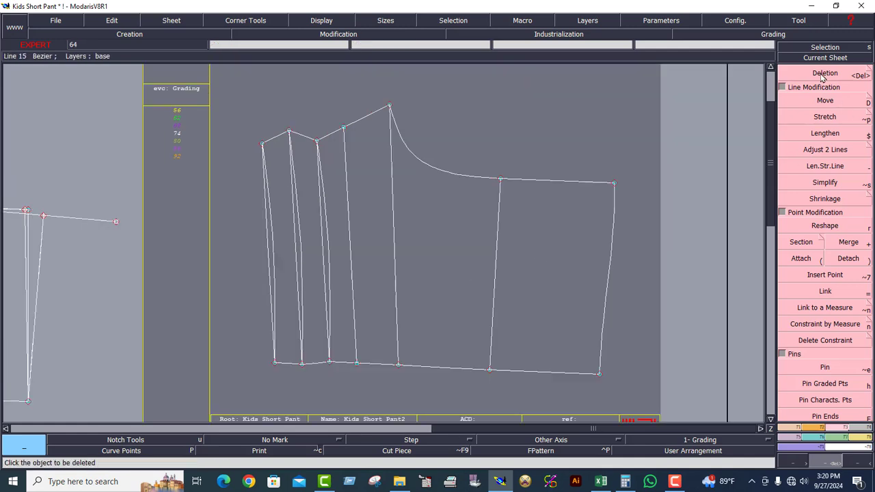
pyautogui.click(348, 206)
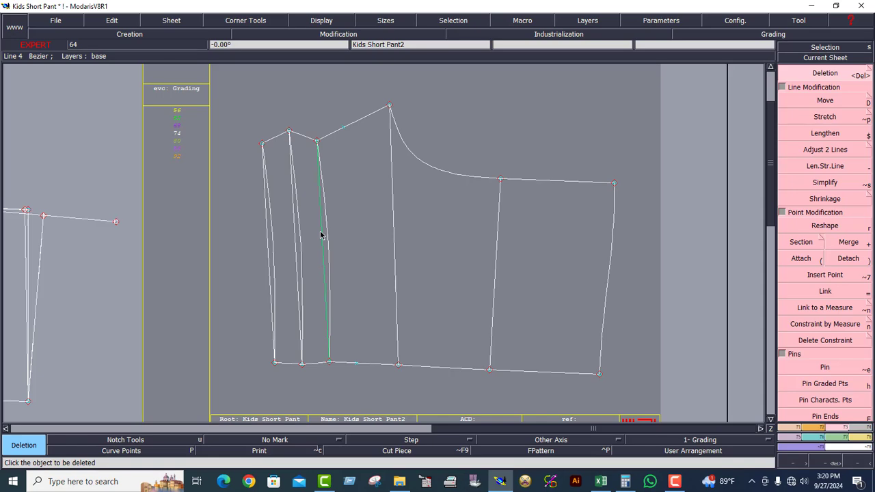
pyautogui.click(321, 234)
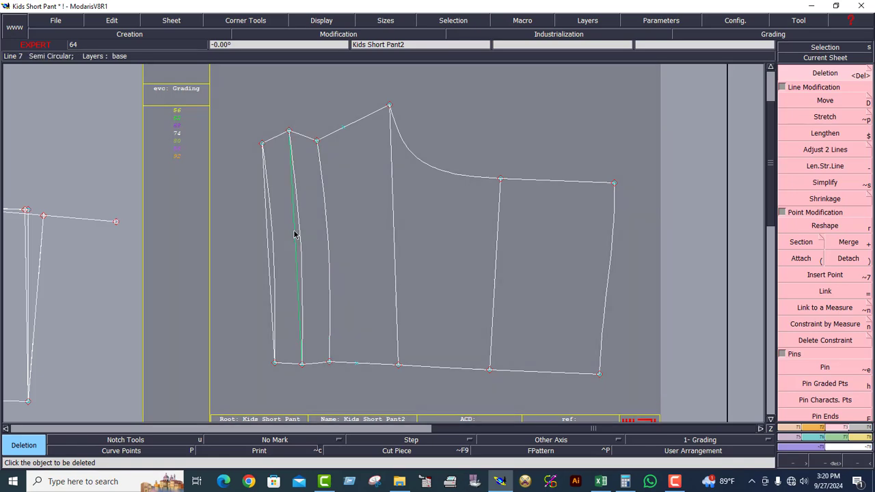
pyautogui.click(294, 235)
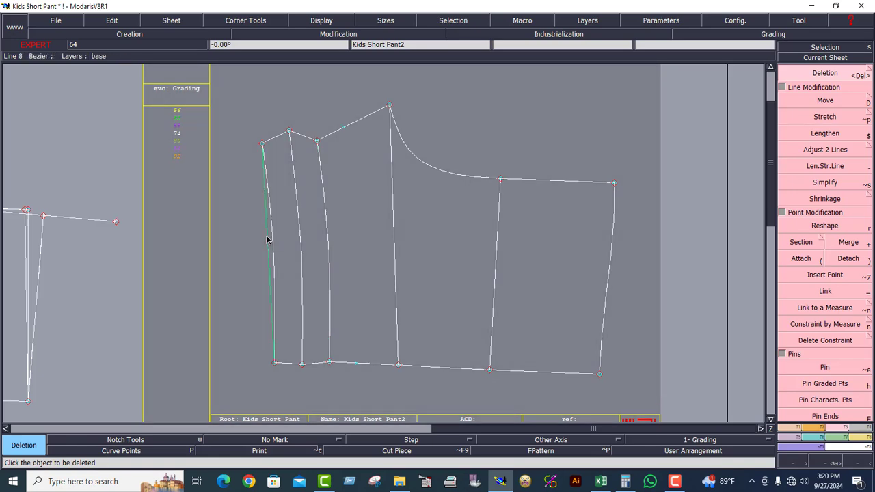
pyautogui.click(267, 240)
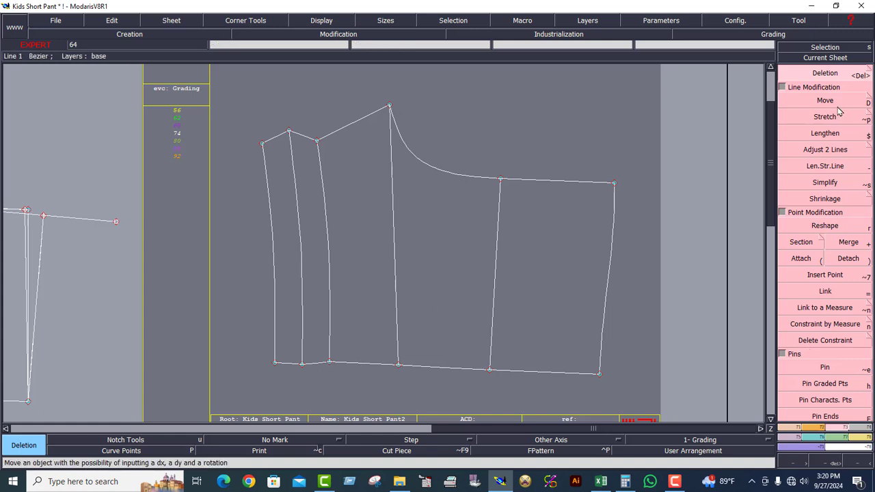
# Review the cleaned-up Kids Short Pant2 sheet and arrange all the sheets automatically on the desk
pyautogui.click(817, 58)
pyautogui.click(487, 228)
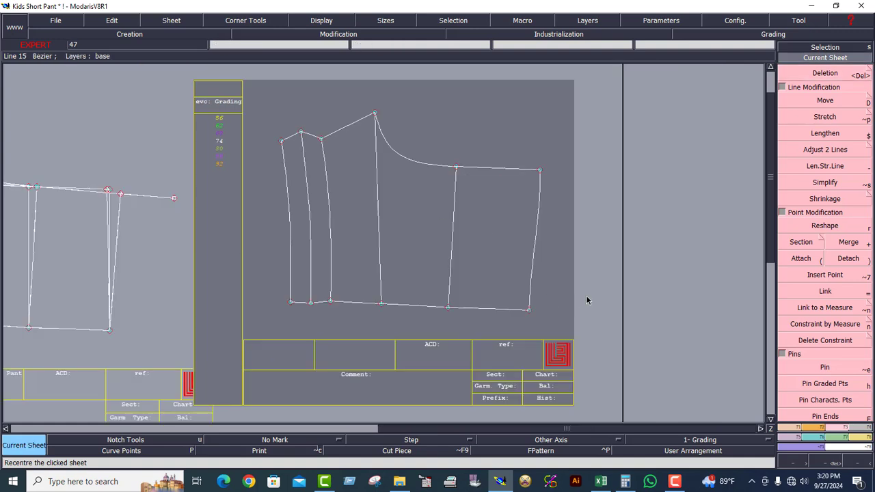
pyautogui.click(825, 456)
pyautogui.moveTo(264, 101); pyautogui.dragTo(612, 308)
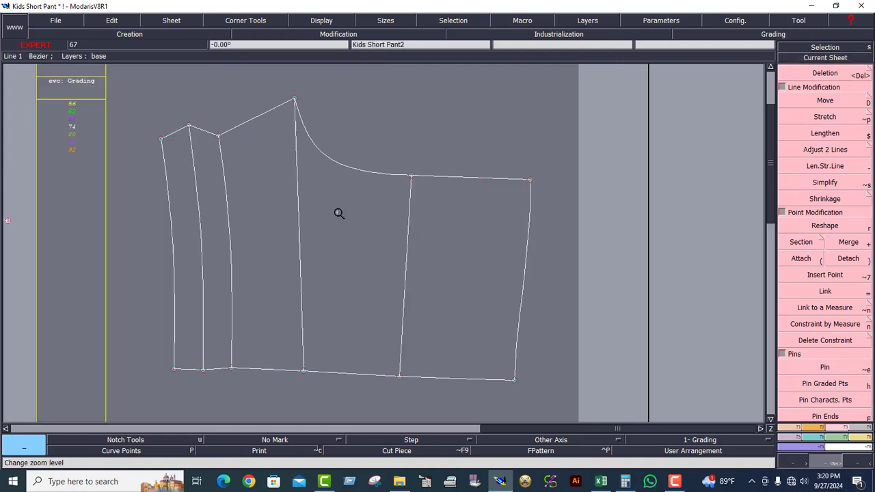
pyautogui.press('j')
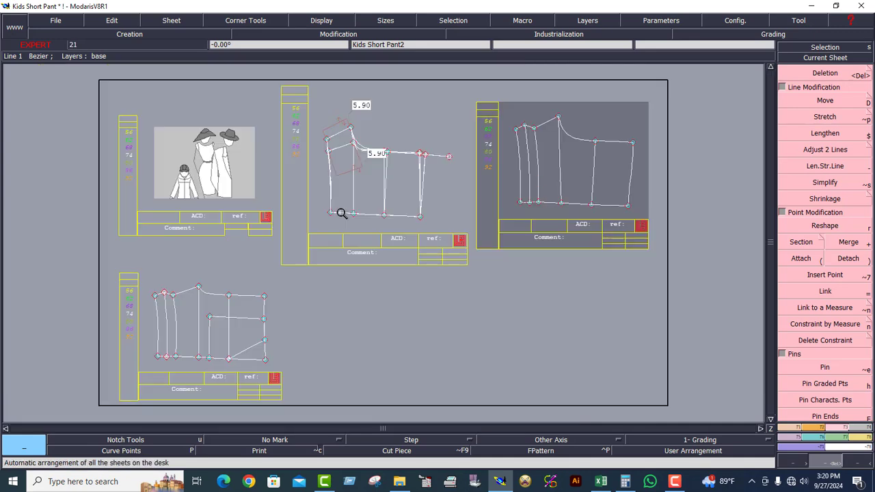